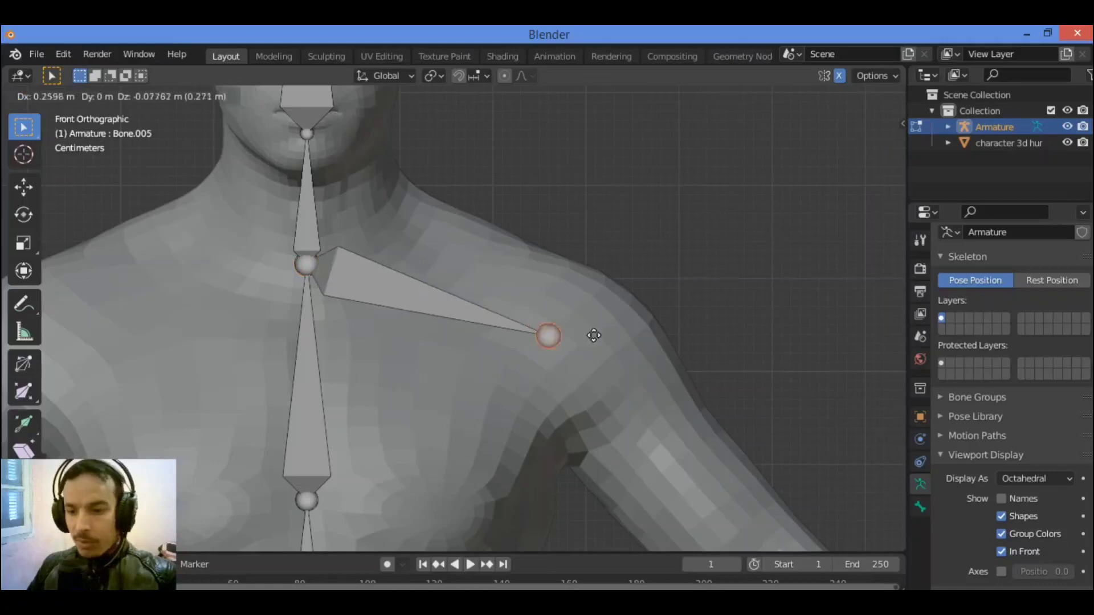
# Extrude a shoulder bone from the base of the neck, about 0.286 m in X and -0.088 m in Z, with Forked enabled to mirror it.
pyautogui.click(607, 341)
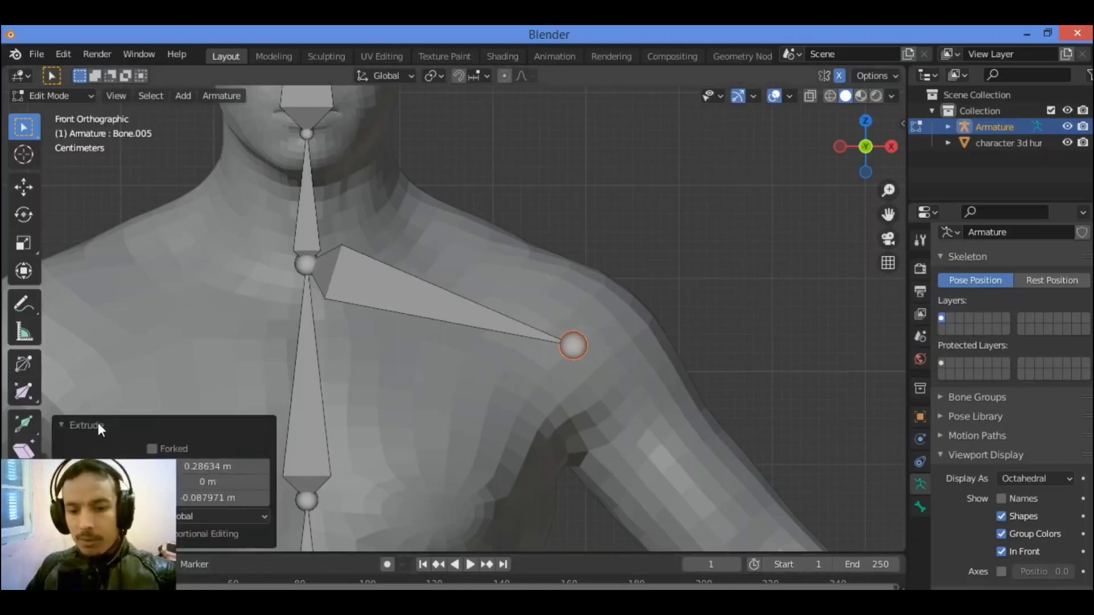
pyautogui.click(153, 448)
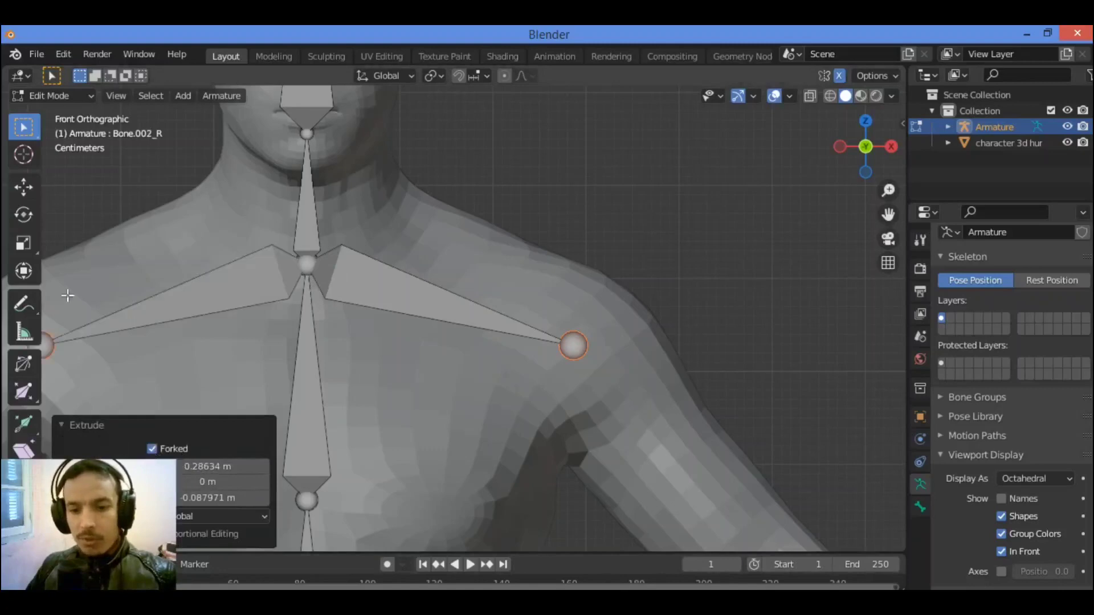
pyautogui.click(83, 421)
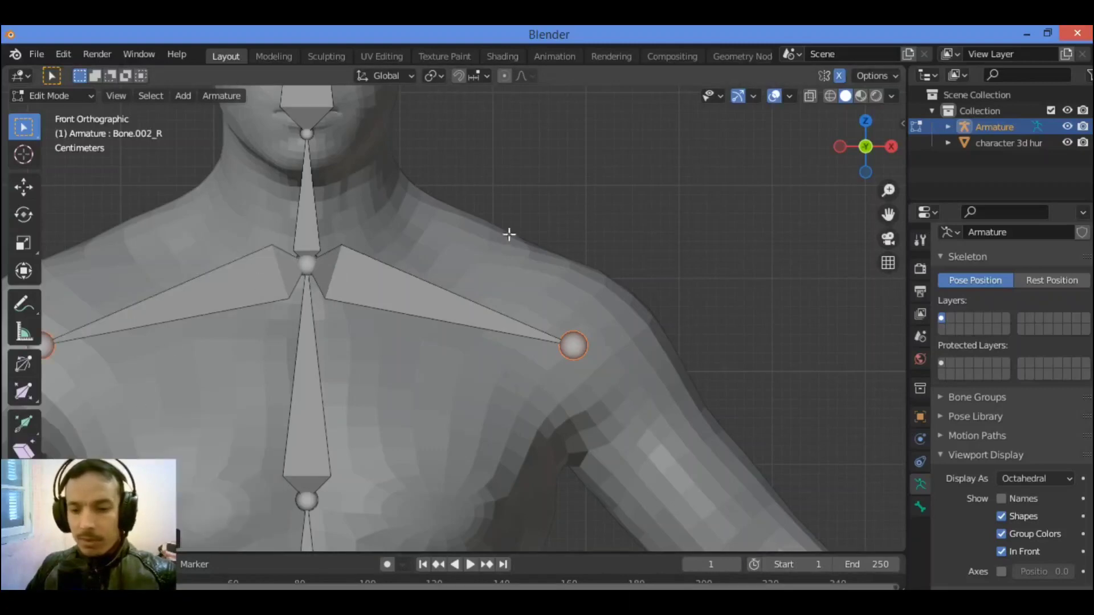
# Extrude mirrored upper arm bones from the shoulder joints down to the elbows, about 0.31 m long.
pyautogui.scroll(-1, 508, 234)
pyautogui.scroll(-2, 627, 307)
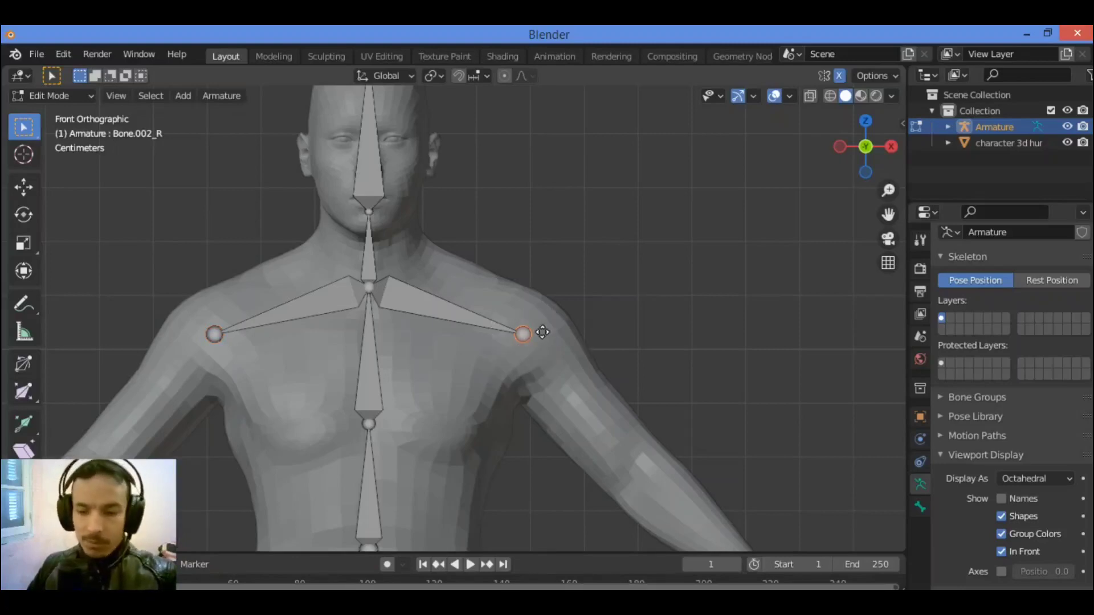
pyautogui.press('e')
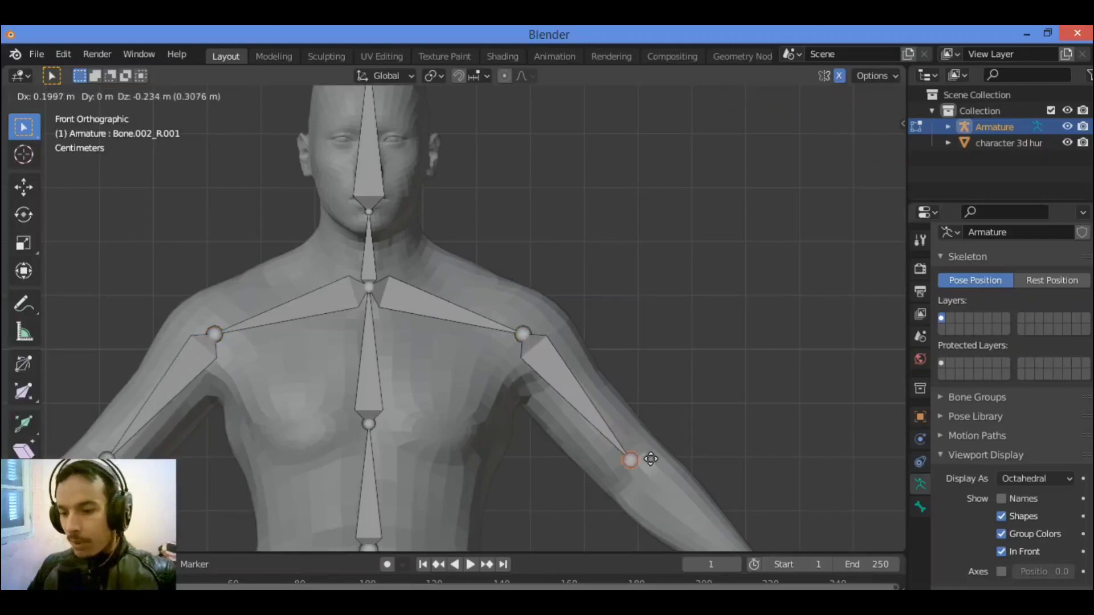
pyautogui.click(649, 458)
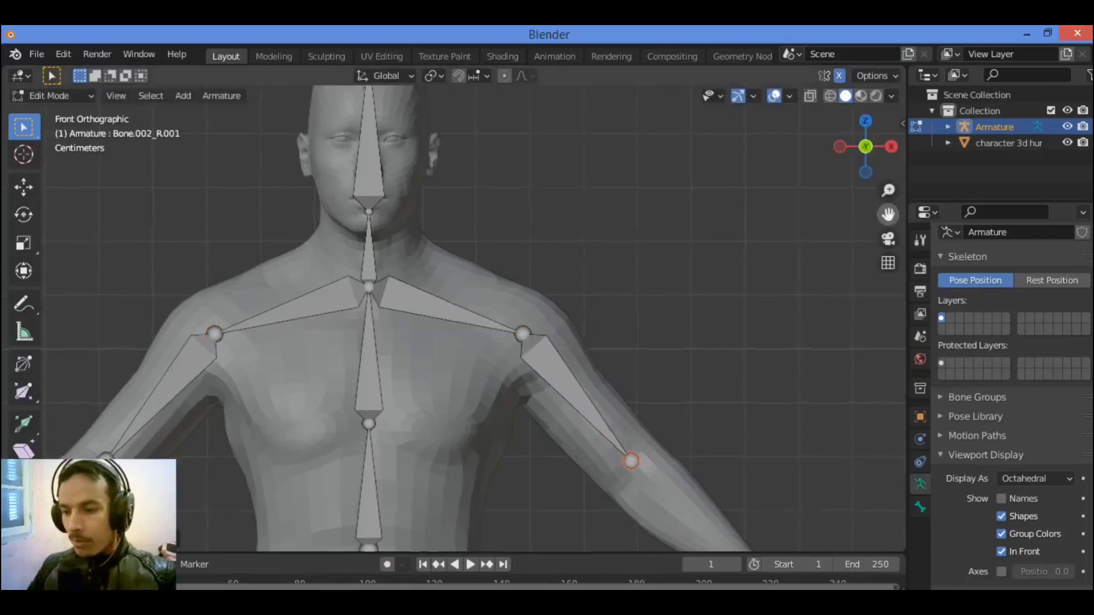
# Extrude mirrored forearm bones from the elbow joints down to the wrists, about 0.33 m long.
pyautogui.keyDown('shift'); pyautogui.moveTo(624, 472); pyautogui.dragTo(550, 352, button='middle'); pyautogui.keyUp('shift')
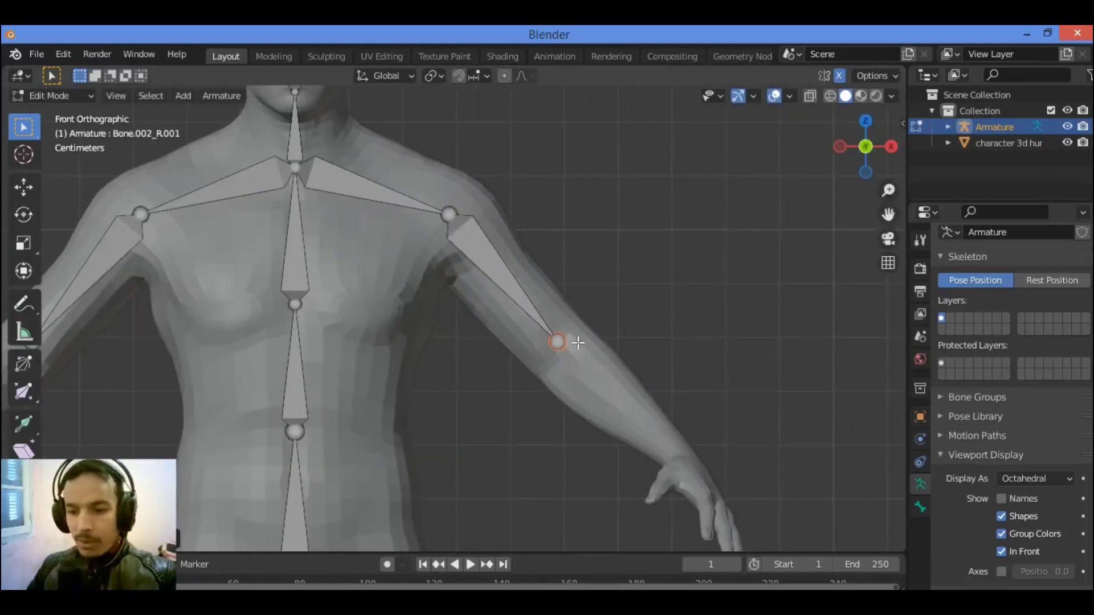
pyautogui.click(456, 215)
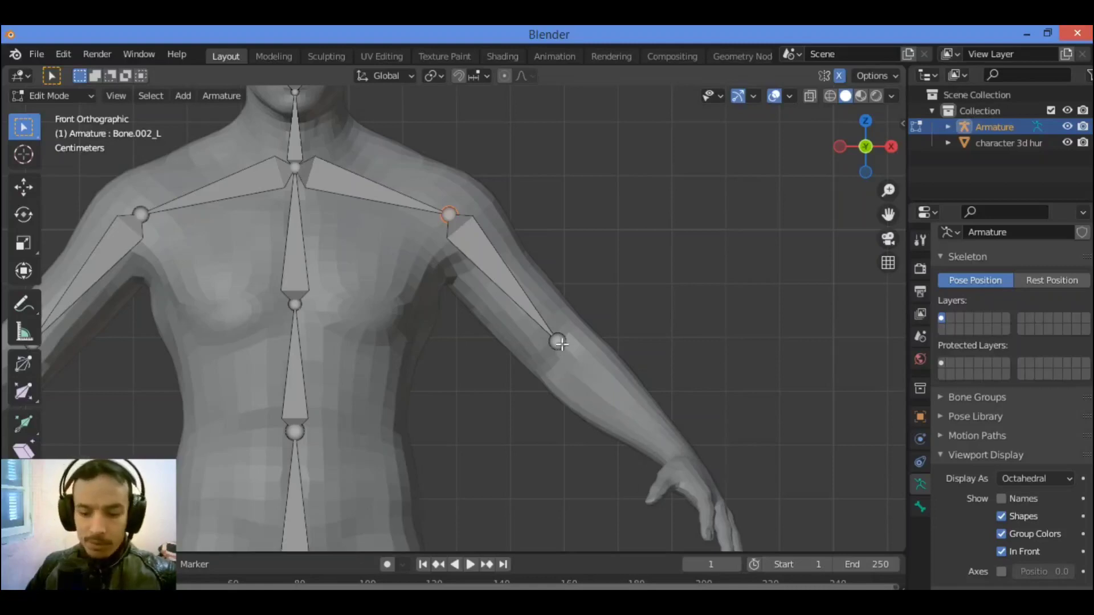
pyautogui.click(587, 338)
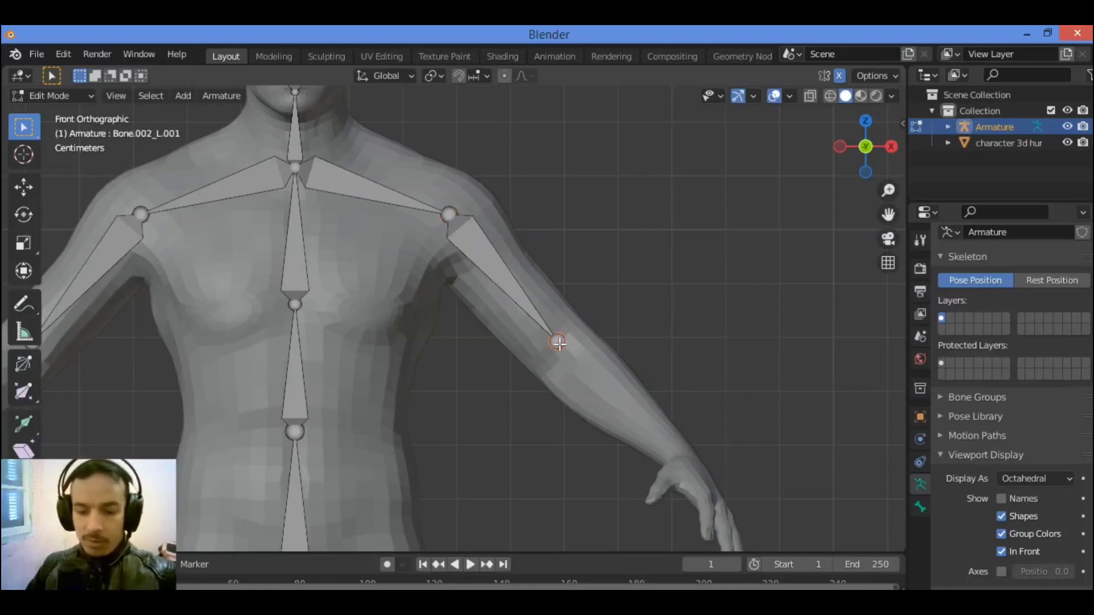
pyautogui.hotkey('shift', 'e')
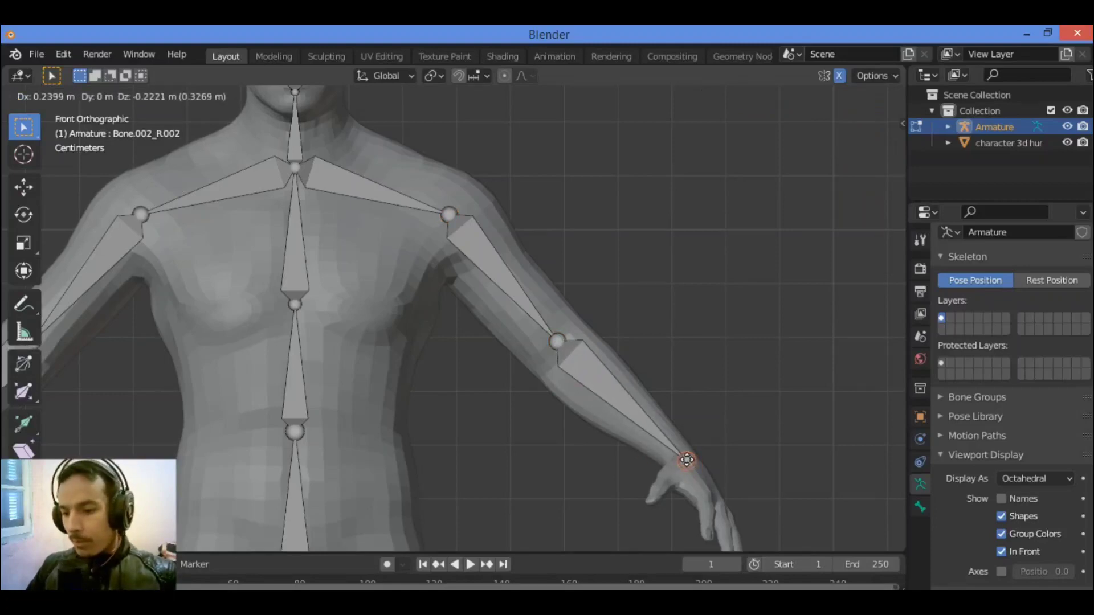
pyautogui.click(684, 456)
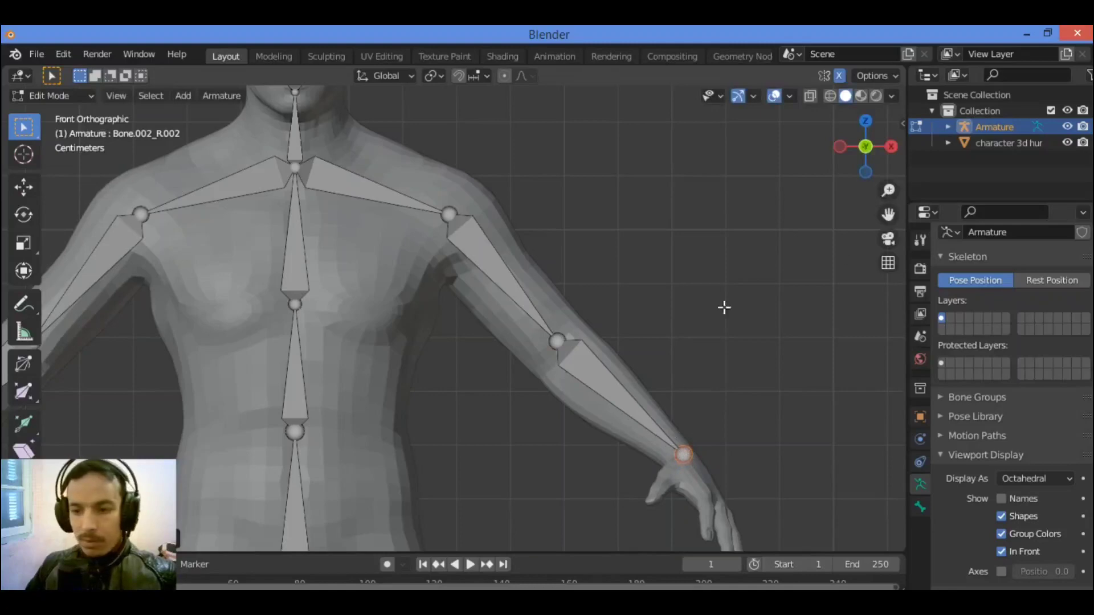
# In the right side view, move the mirrored wrist joints forward along the Y axis into the character's wrists.
pyautogui.scroll(-5, 724, 308)
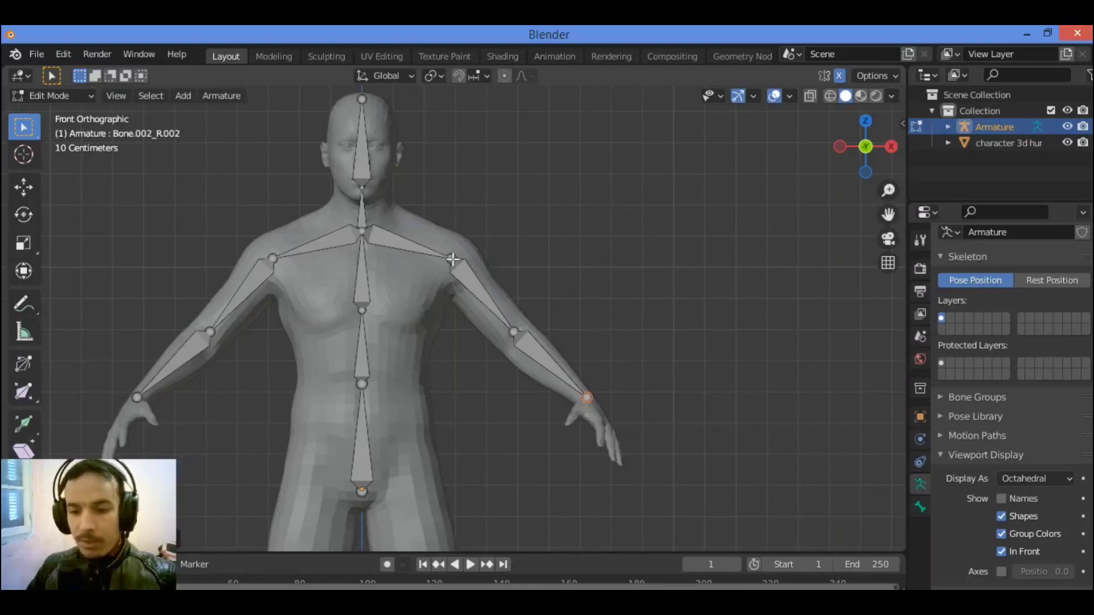
pyautogui.press('KP_3')
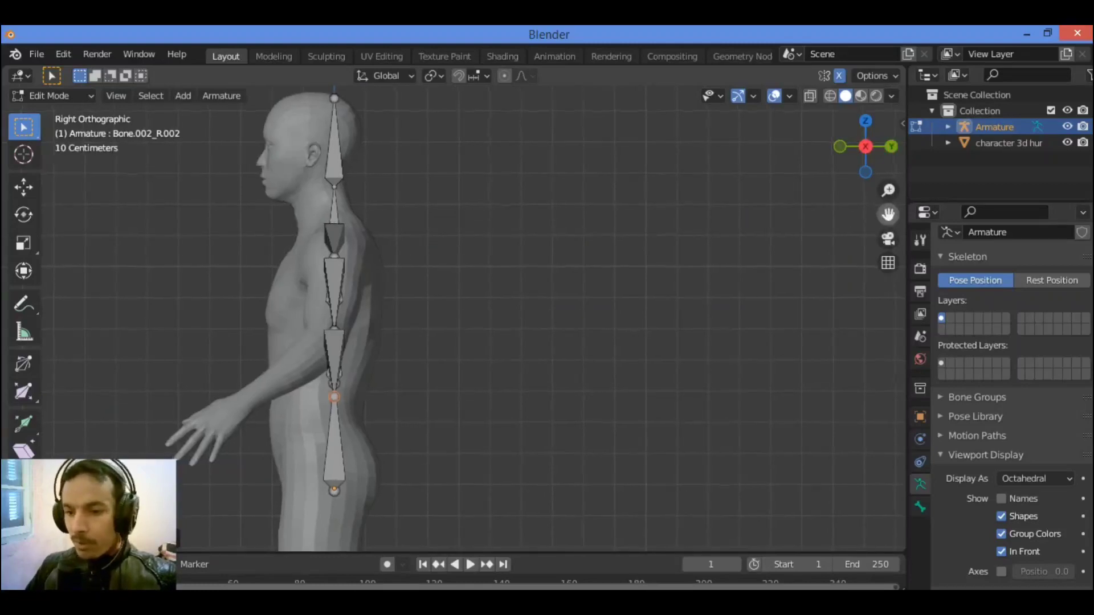
pyautogui.scroll(5, 616, 234)
pyautogui.scroll(-3, 657, 302)
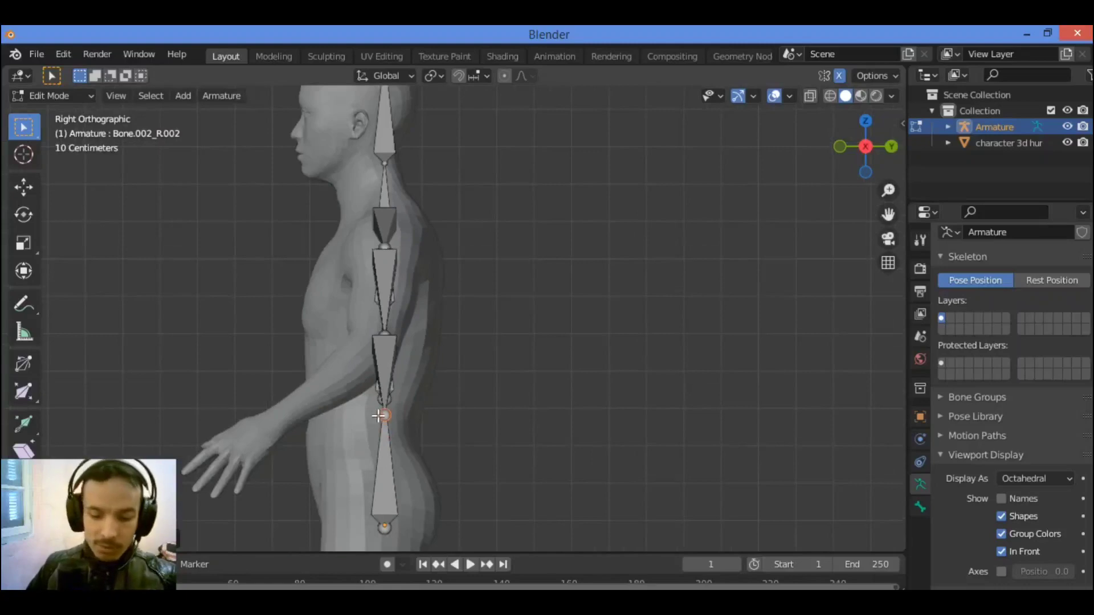
pyautogui.press('g')
pyautogui.press('y')
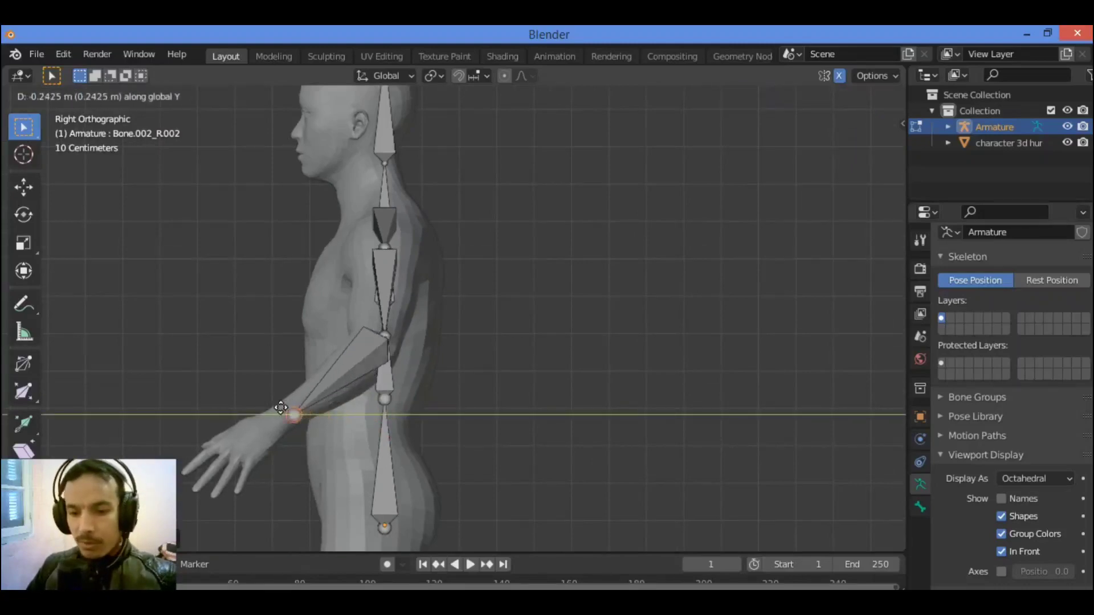
pyautogui.click(269, 405)
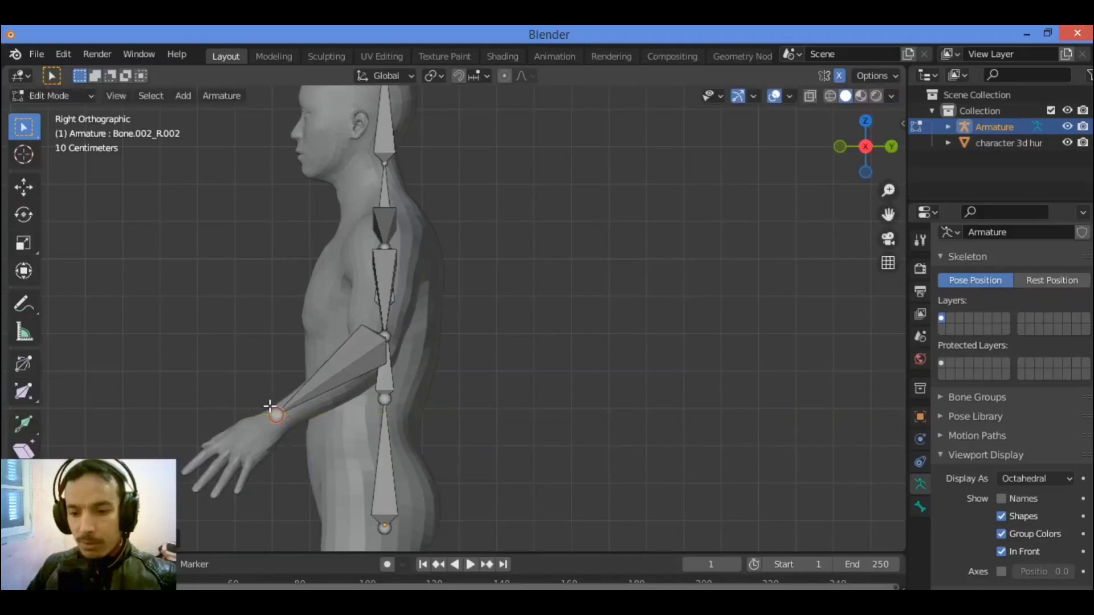
# Move the spine joint at chest height slightly forward along the Y axis in the right side view.
pyautogui.moveTo(276, 415); pyautogui.dragTo(457, 274, button='middle')
pyautogui.click(350, 293)
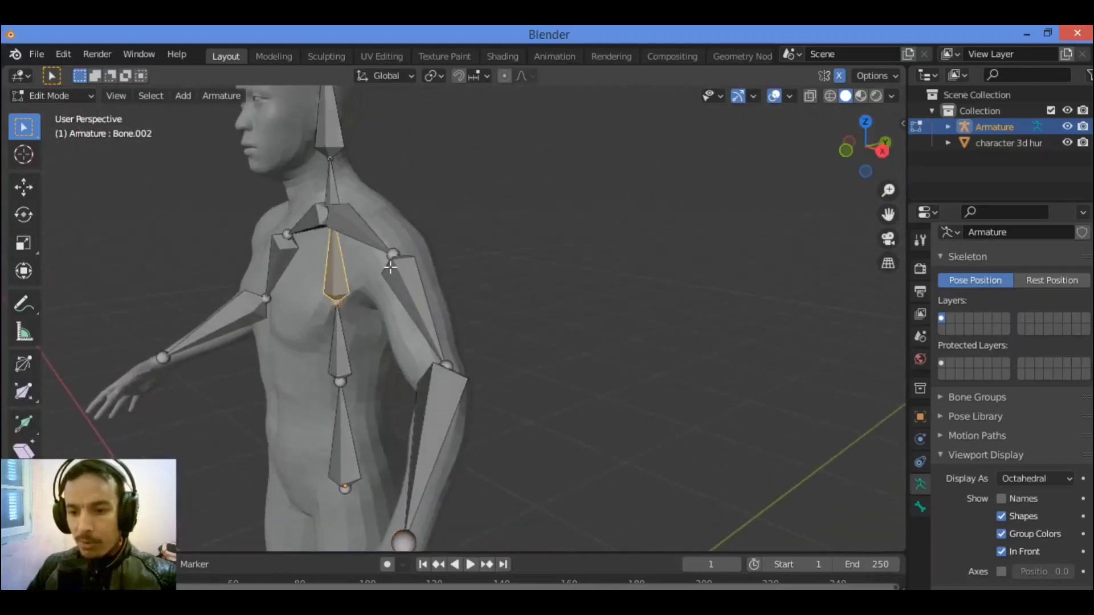
pyautogui.click(348, 308)
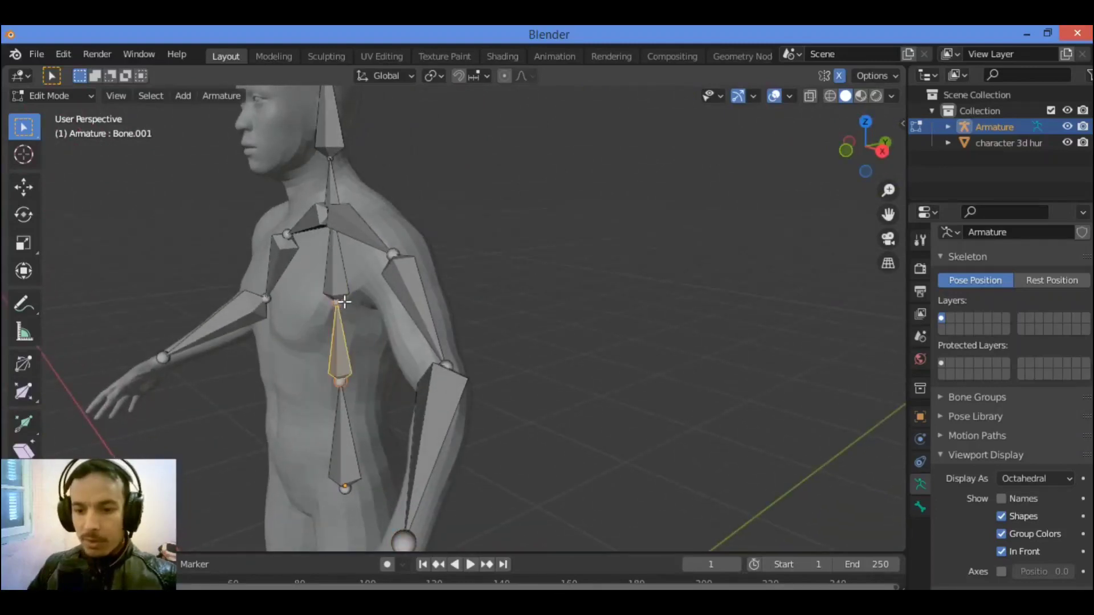
pyautogui.click(344, 301)
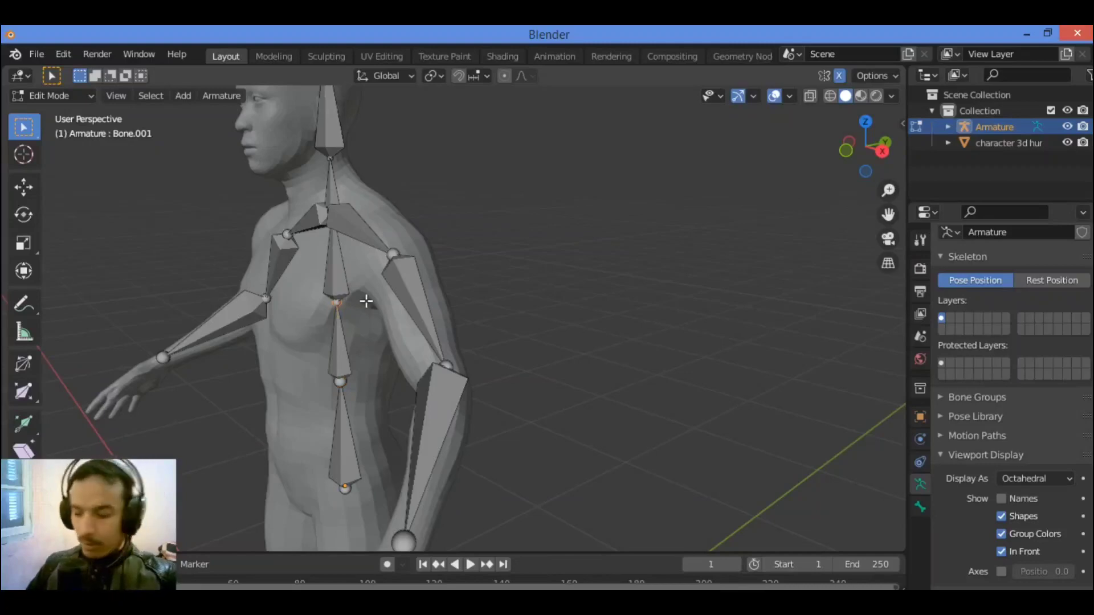
pyautogui.press('KP_3')
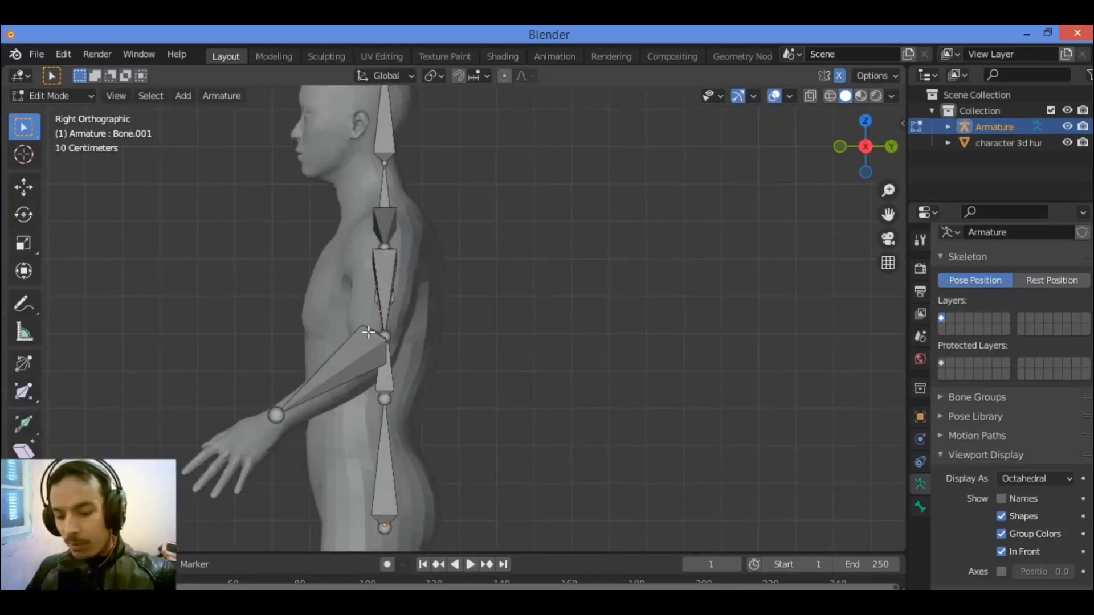
pyautogui.press('g')
pyautogui.press('y')
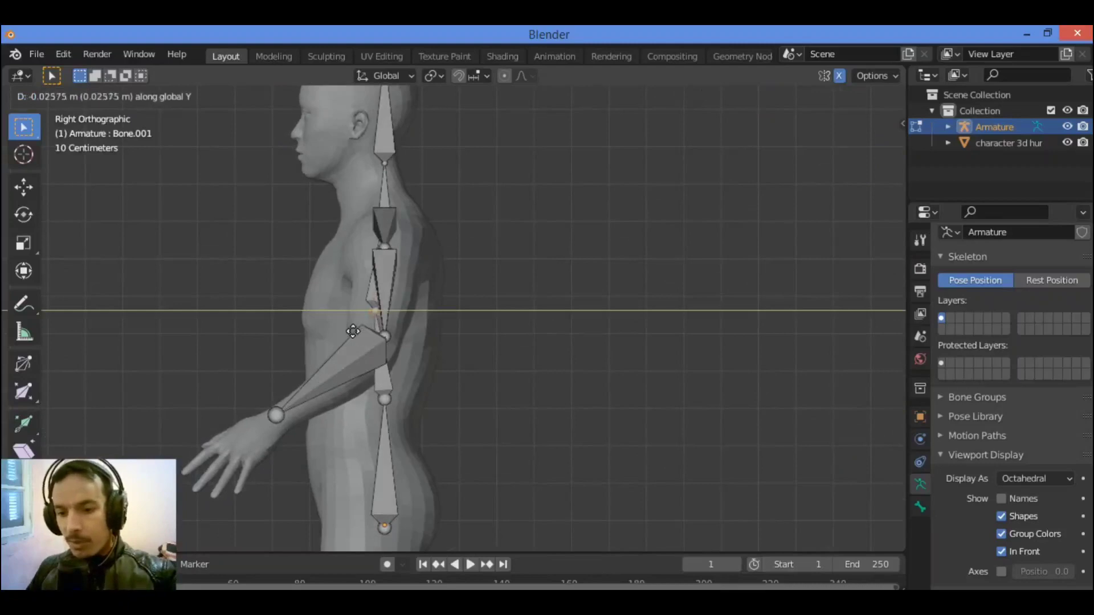
pyautogui.click(353, 331)
# Move the waist-height spine joint about 0.07 m forward along the Y axis.
pyautogui.click(378, 406)
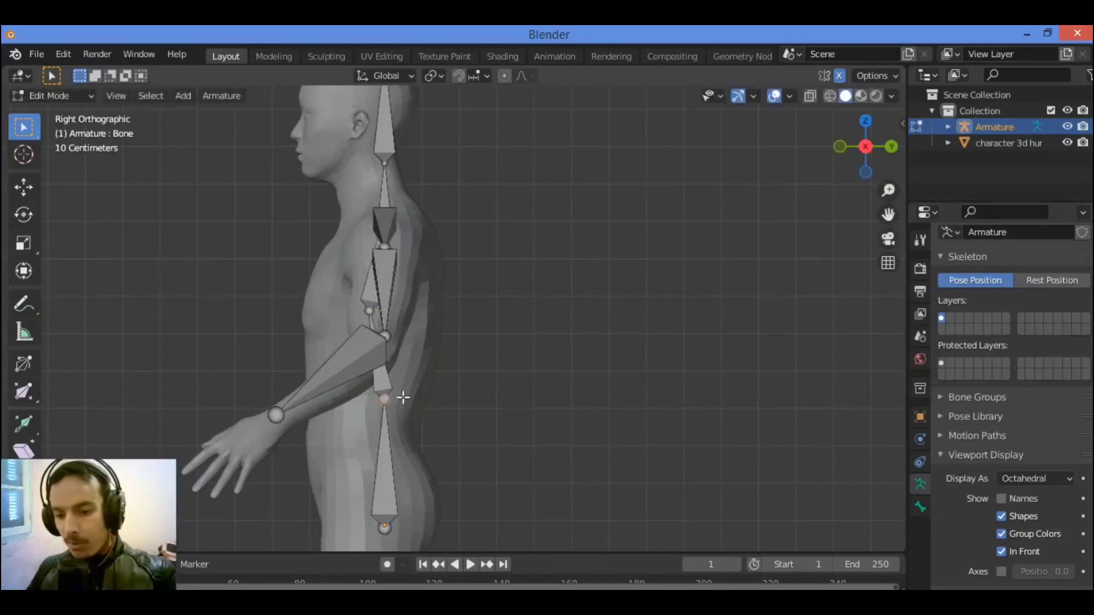
pyautogui.press('g')
pyautogui.press('y')
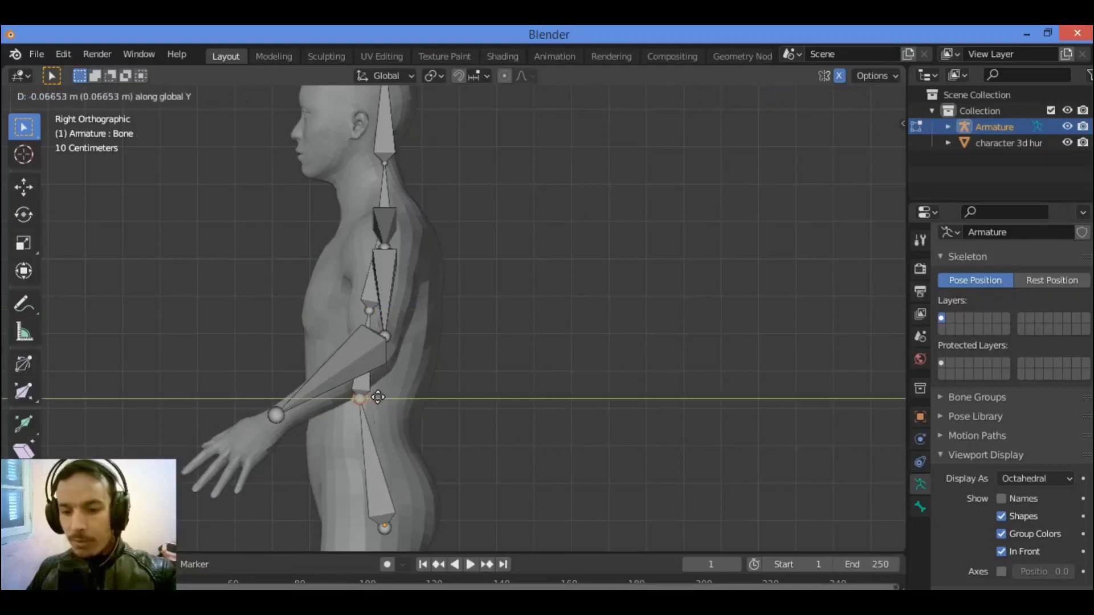
pyautogui.click(378, 398)
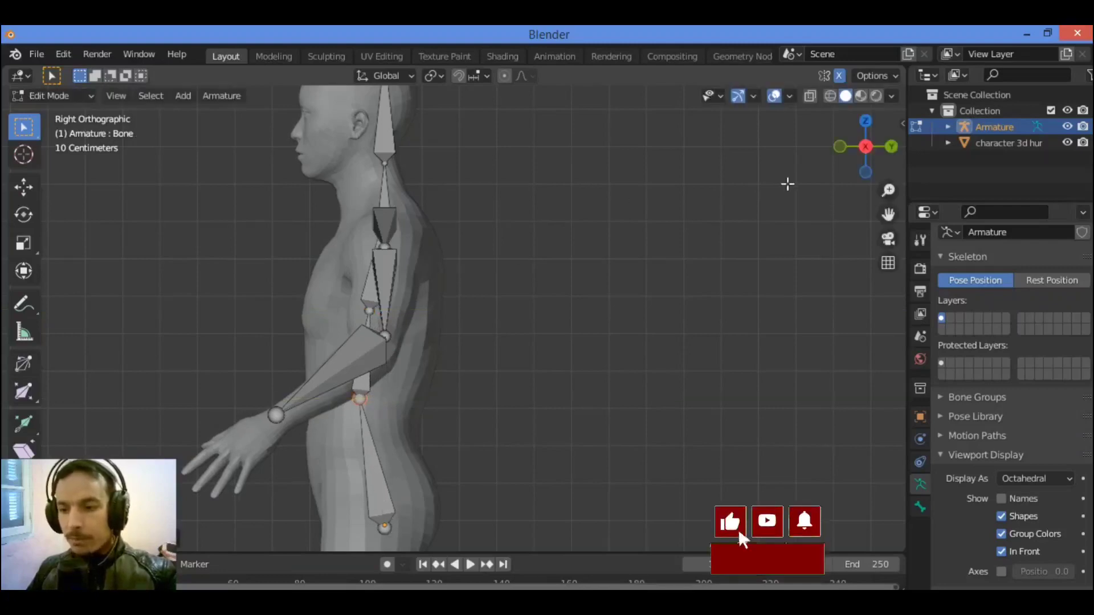
# In the top view, move the joint at the top of the head forward along the Y axis to the middle of the head.
pyautogui.moveTo(855, 159); pyautogui.dragTo(914, 325)
pyautogui.click(865, 151)
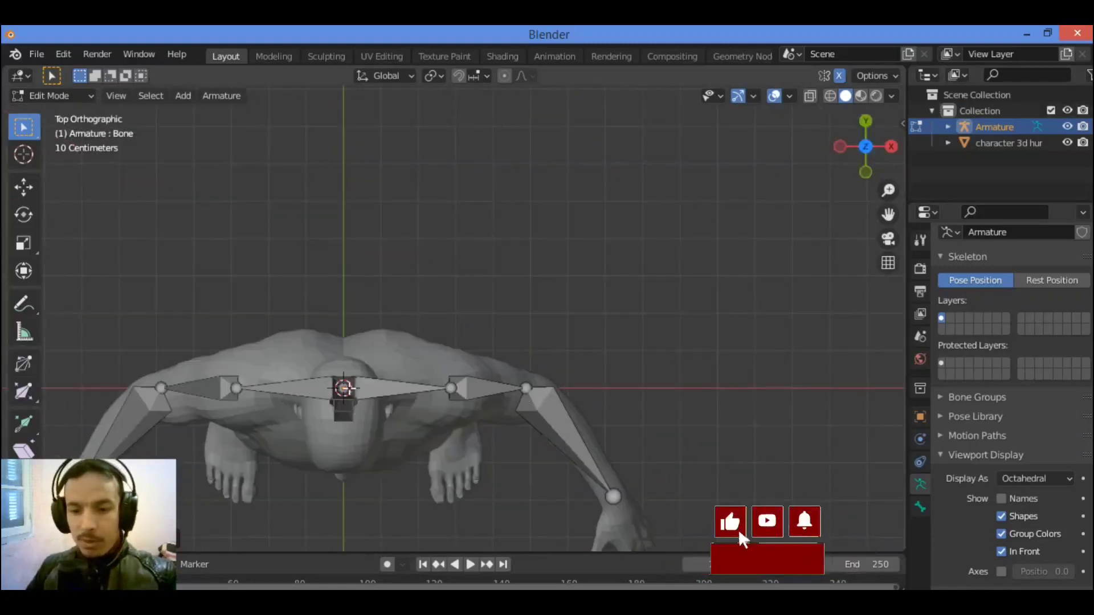
pyautogui.scroll(1, 465, 326)
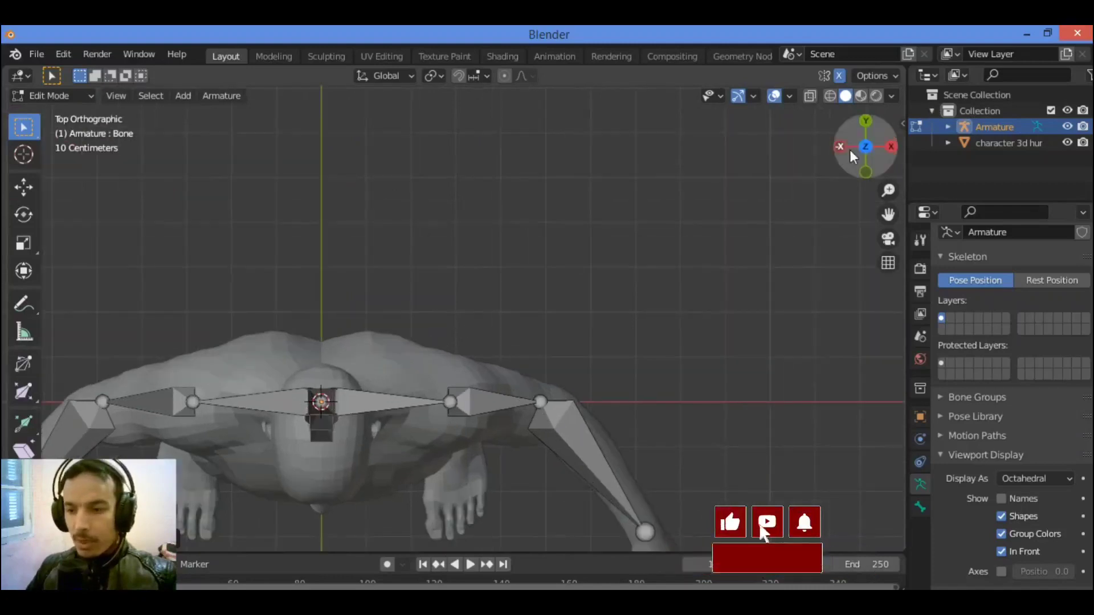
pyautogui.moveTo(849, 152); pyautogui.dragTo(856, 57)
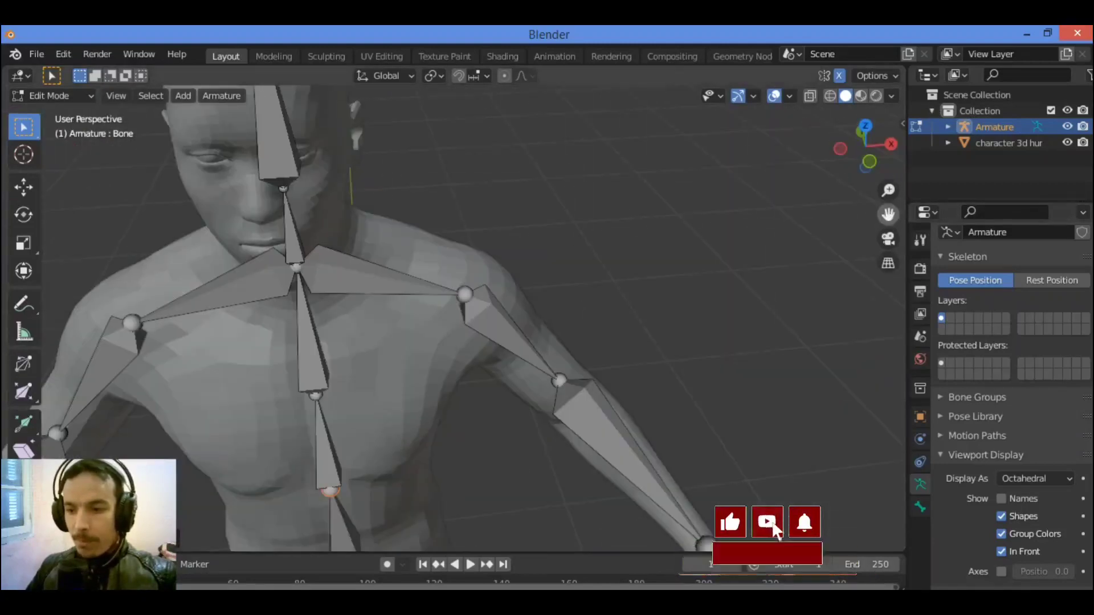
pyautogui.moveTo(888, 214); pyautogui.dragTo(940, 301)
pyautogui.click(346, 143)
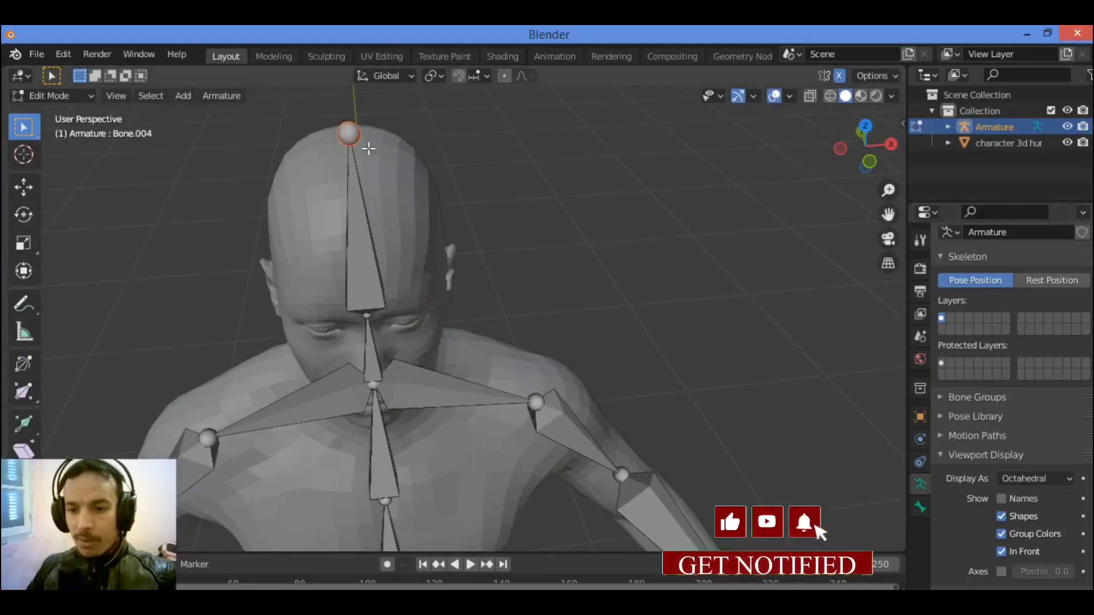
pyautogui.press('KP_7')
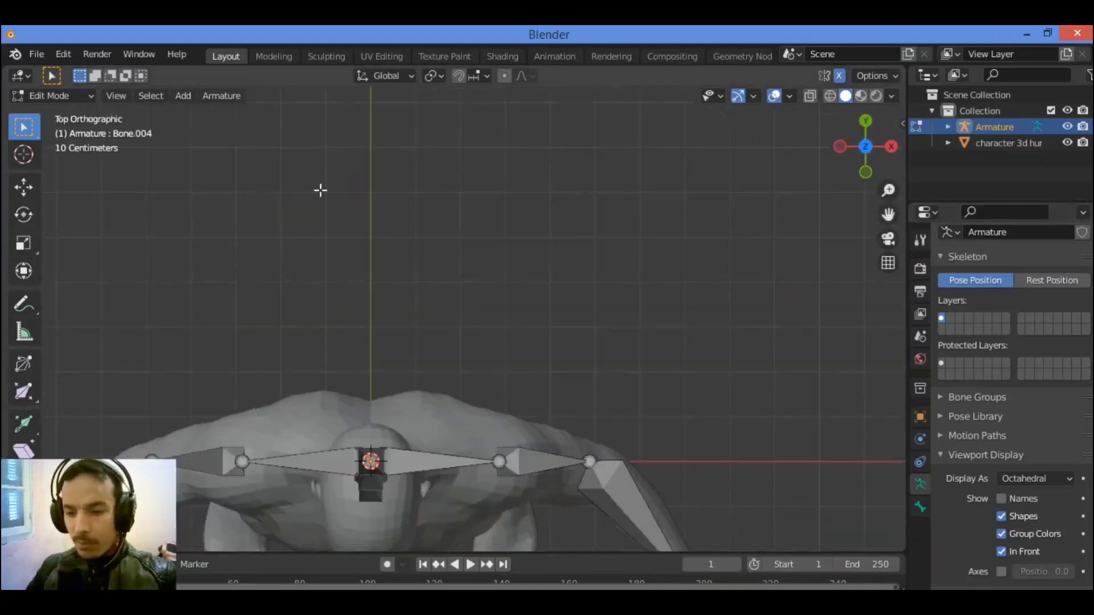
pyautogui.moveTo(888, 214); pyautogui.dragTo(923, 104)
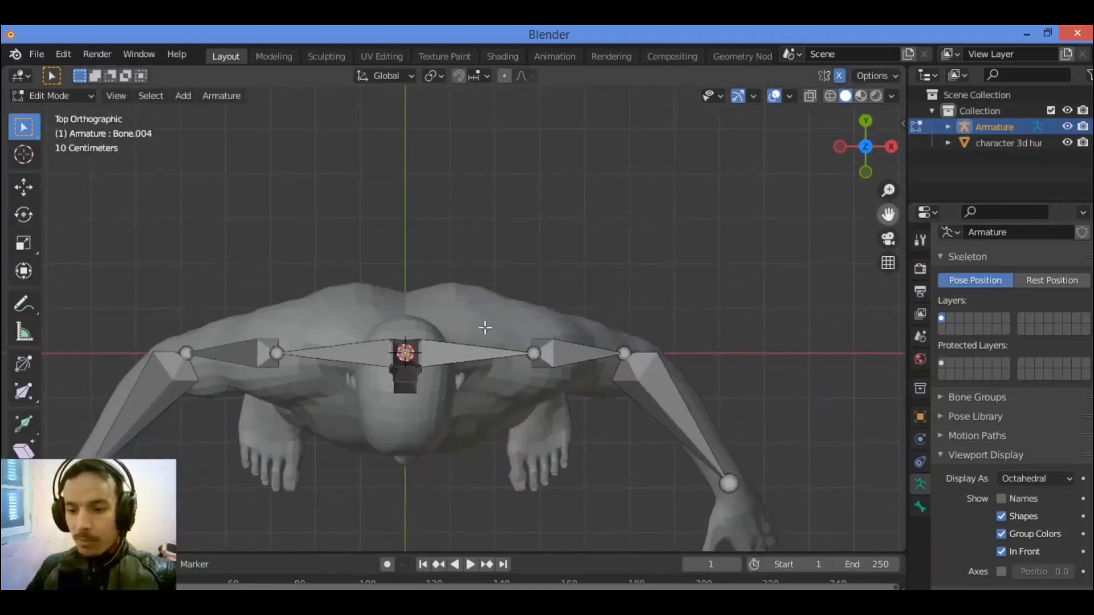
pyautogui.press('g')
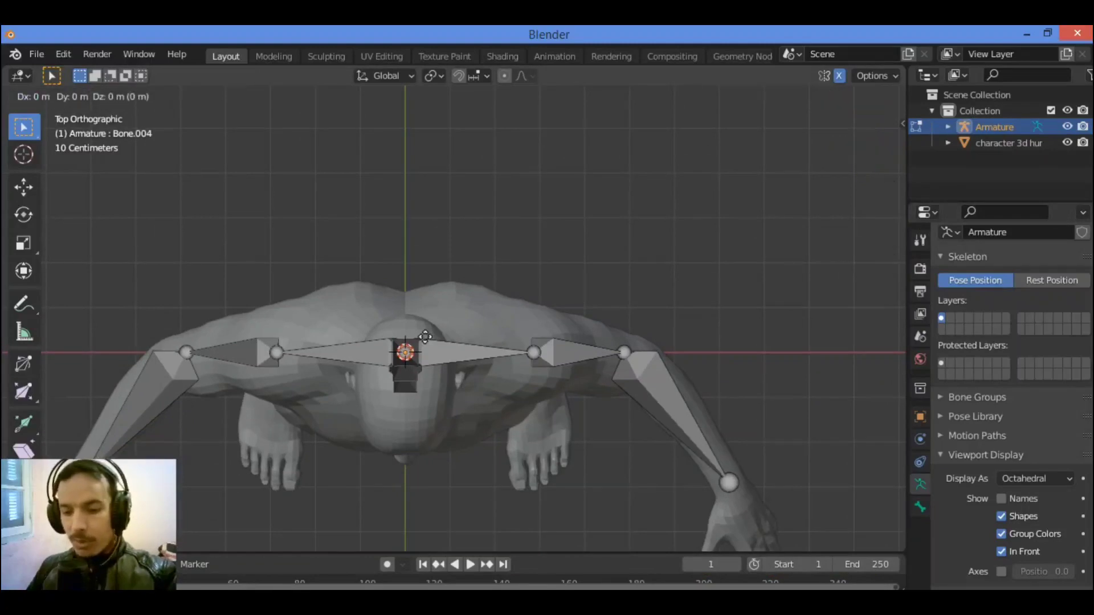
pyautogui.press('y')
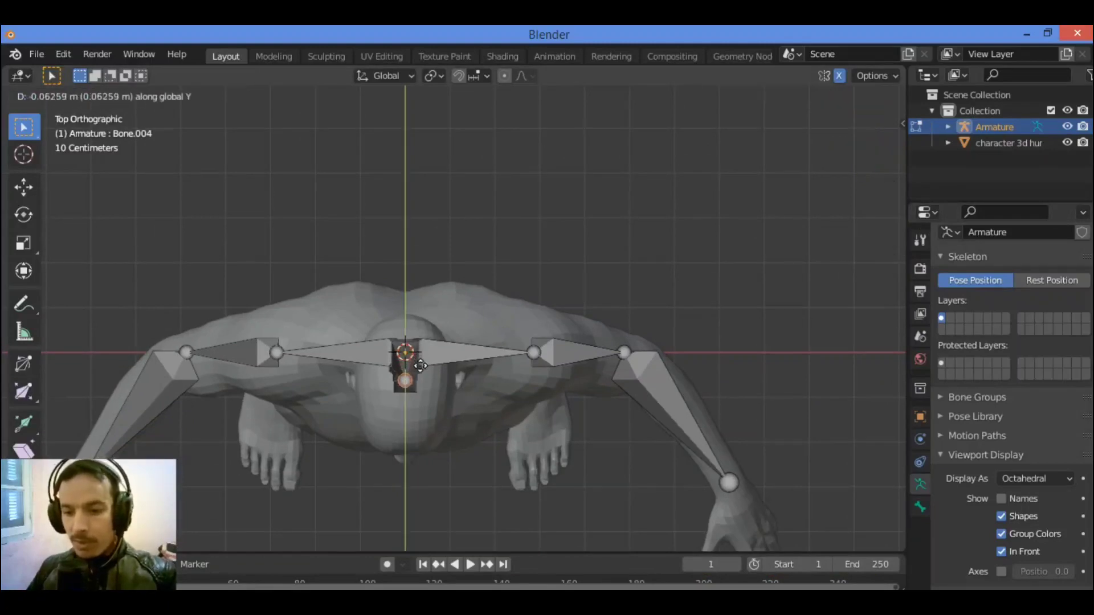
pyautogui.click(415, 376)
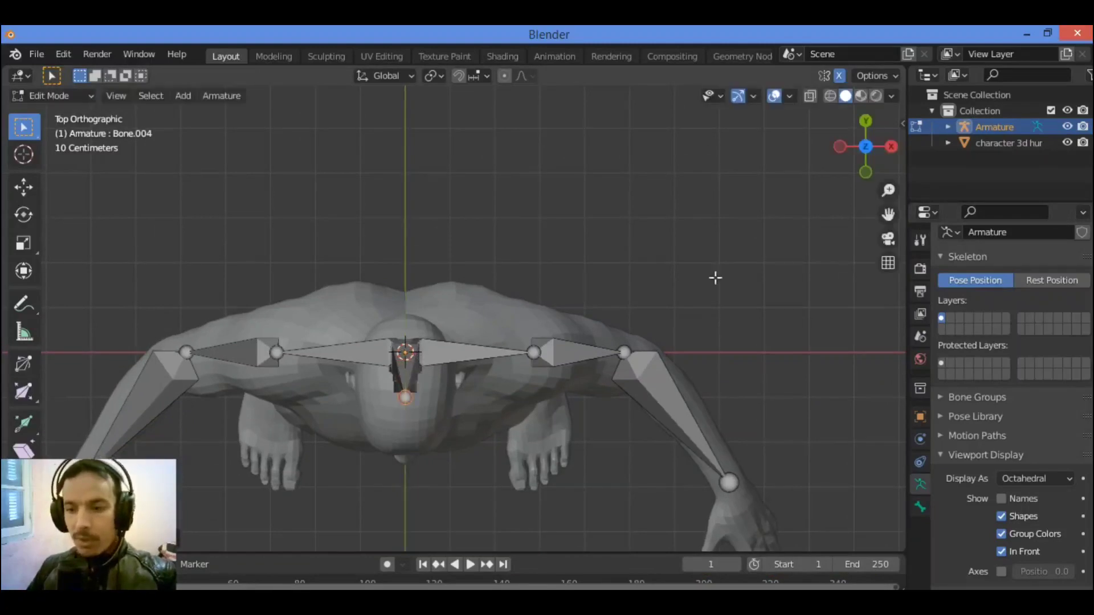
# Move the spine joint at the base of the neck slightly forward along the Y axis.
pyautogui.moveTo(866, 168); pyautogui.dragTo(858, 72)
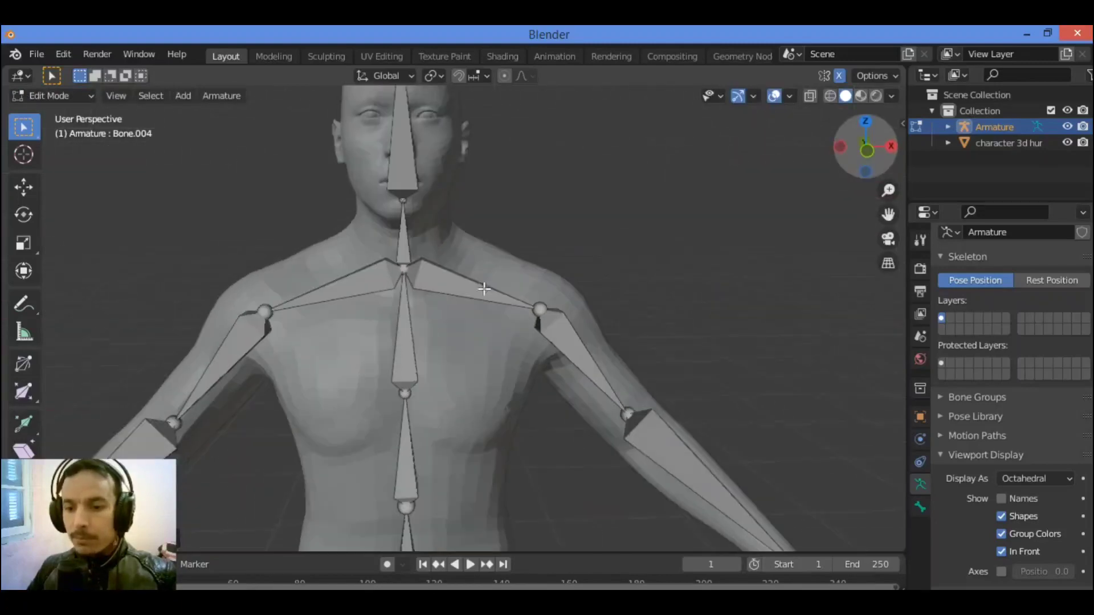
pyautogui.click(407, 267)
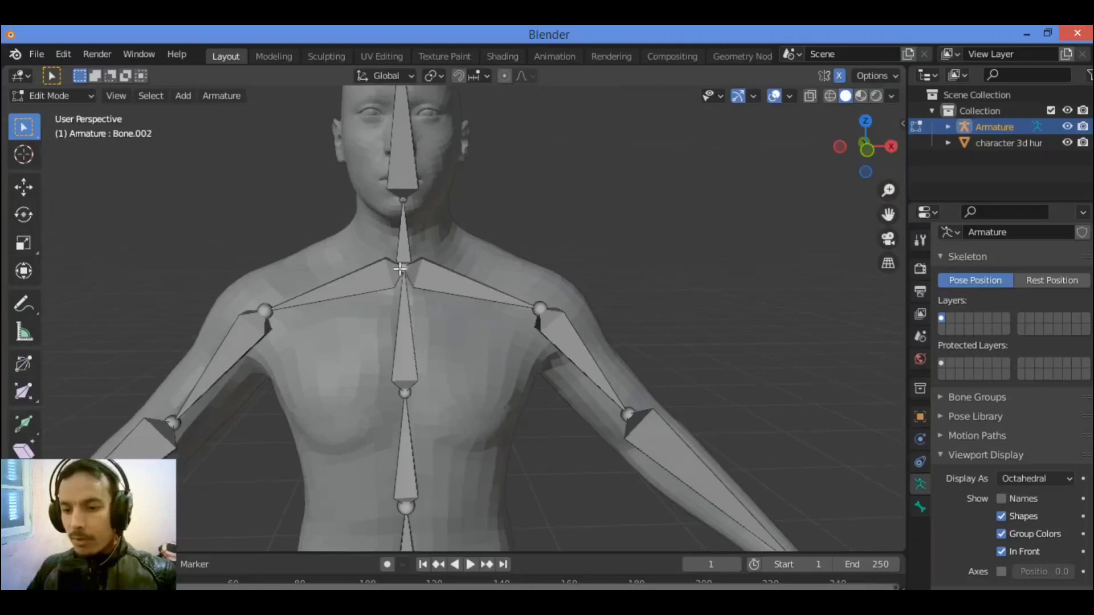
pyautogui.click(400, 269)
pyautogui.click(401, 269)
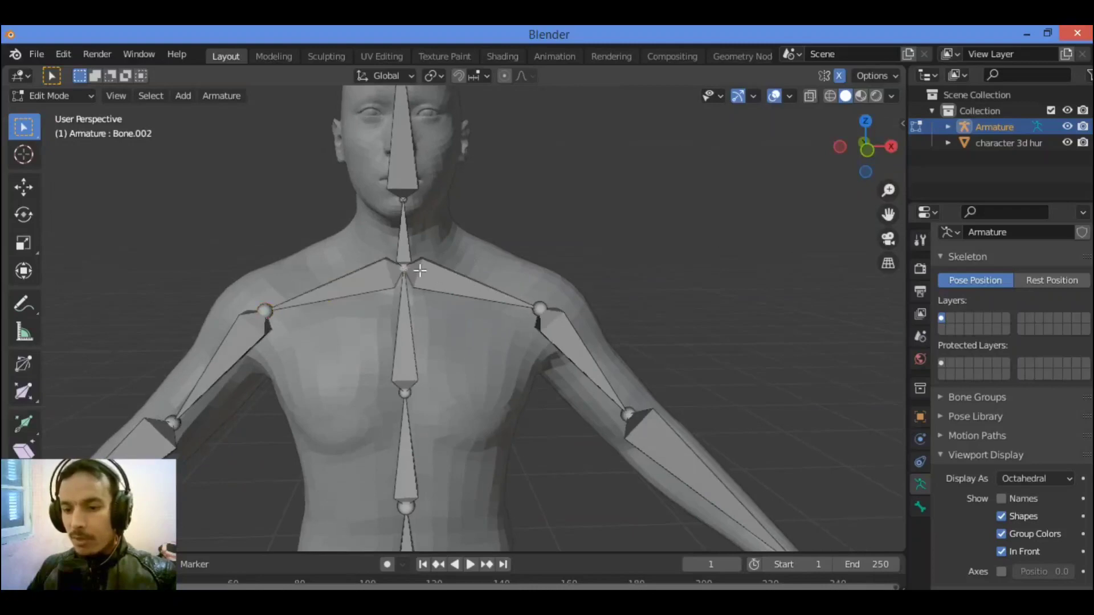
pyautogui.scroll(1, 415, 280)
pyautogui.scroll(1, 416, 281)
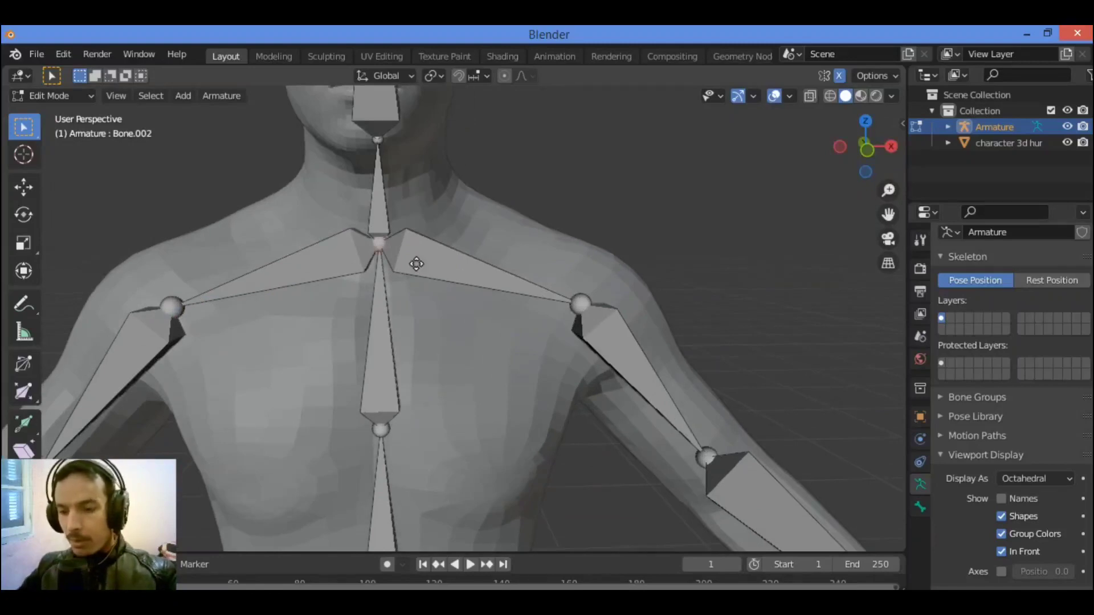
pyautogui.press('g')
pyautogui.press('y')
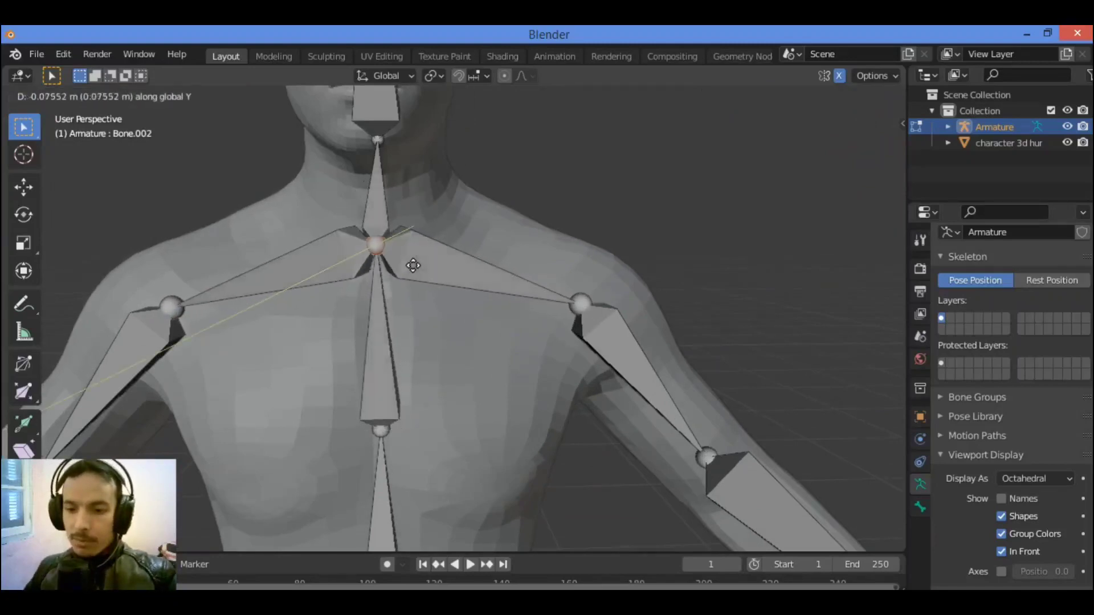
pyautogui.click(415, 263)
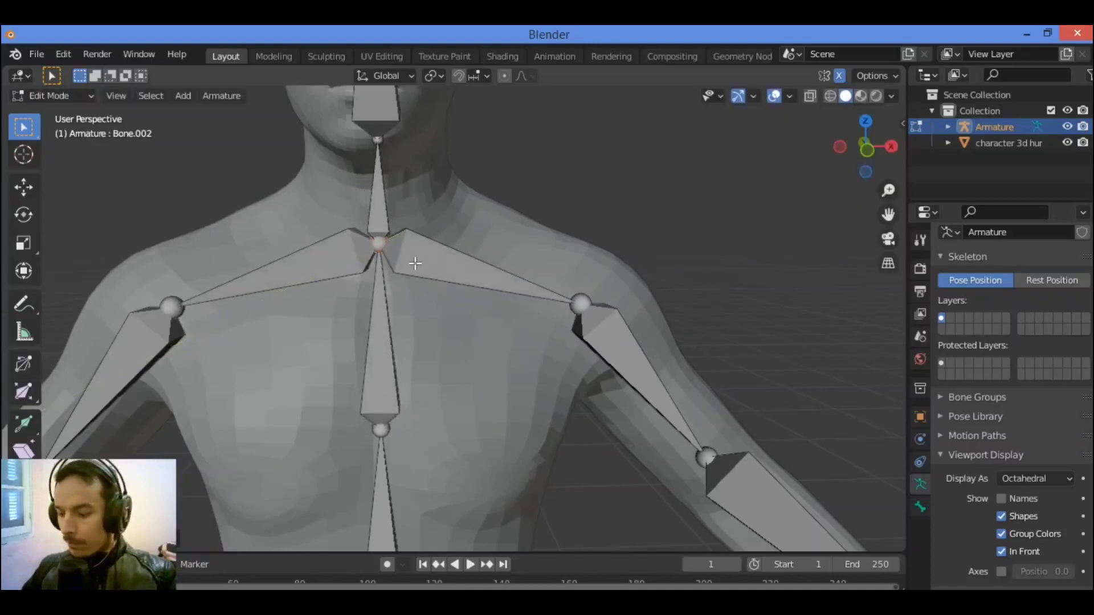
# In the right side view, move the joint between the neck and head bones forward along the Y axis into the middle of the neck.
pyautogui.press('KP_3')
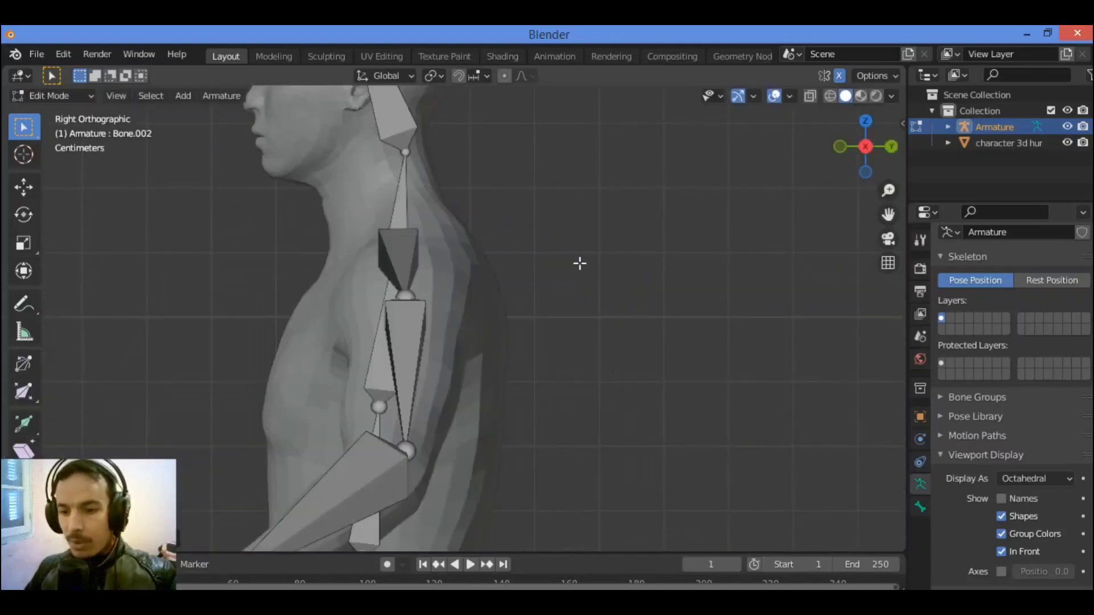
pyautogui.moveTo(856, 147)
pyautogui.mouseDown()
pyautogui.moveTo(821, 152)
pyautogui.moveTo(857, 139)
pyautogui.mouseUp()
pyautogui.press('KP_3')
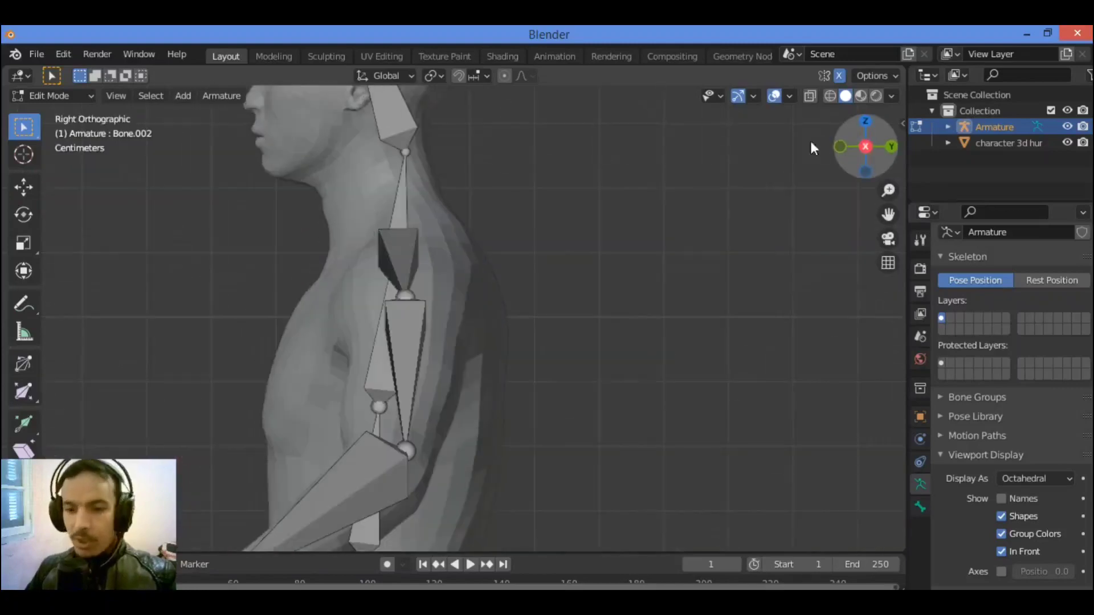
pyautogui.click(401, 154)
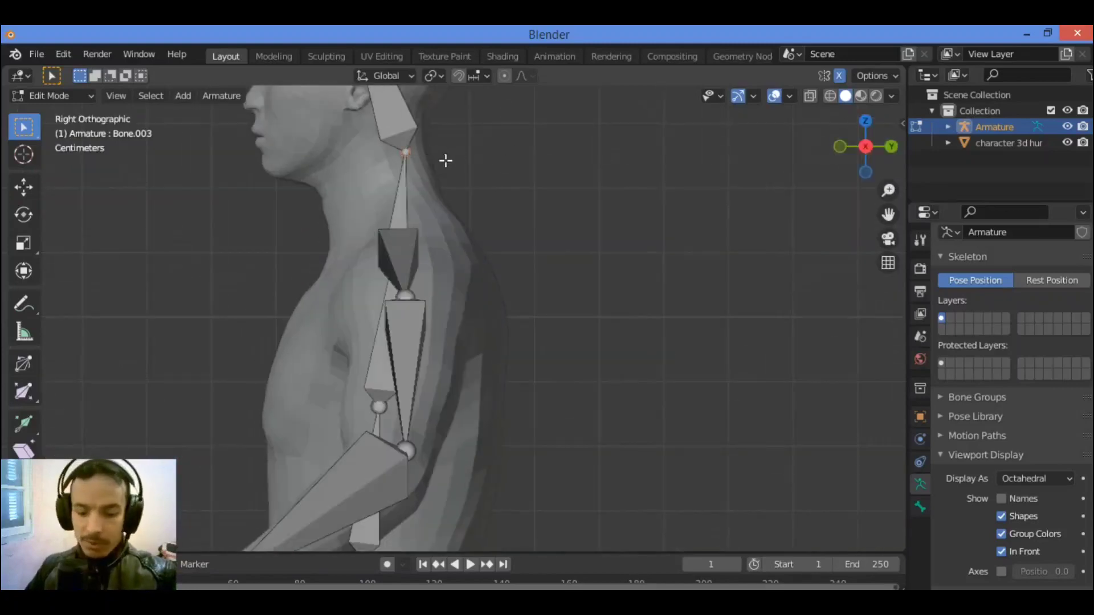
pyautogui.press('g')
pyautogui.press('y')
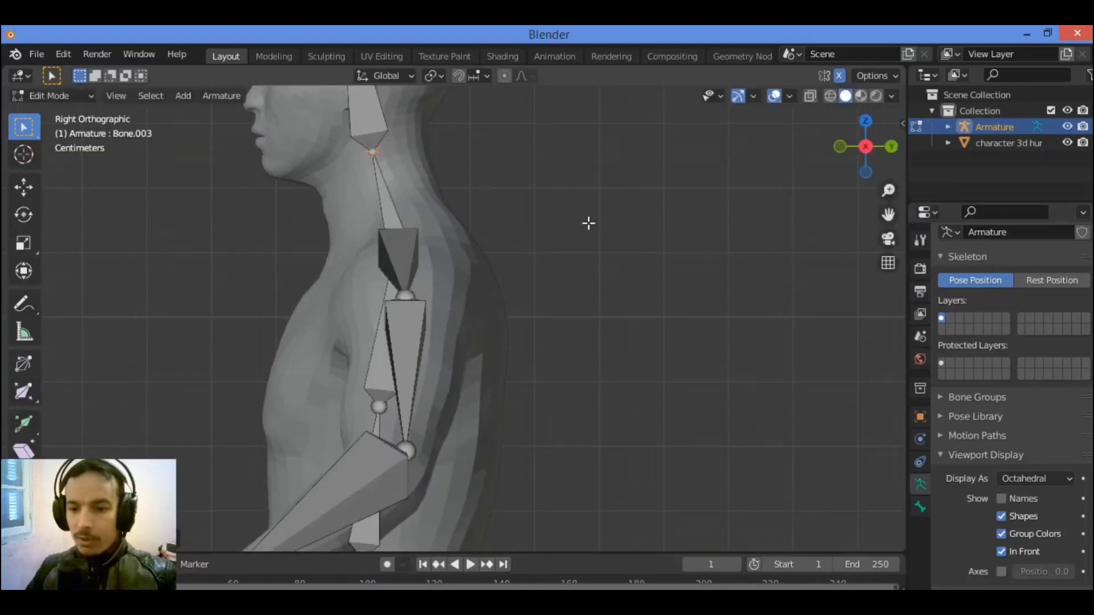
# In the front view, try extruding a hip bone from the base of the spine into the upper leg, with a thigh bone below it.
pyautogui.scroll(-4, 589, 222)
pyautogui.scroll(-2, 502, 205)
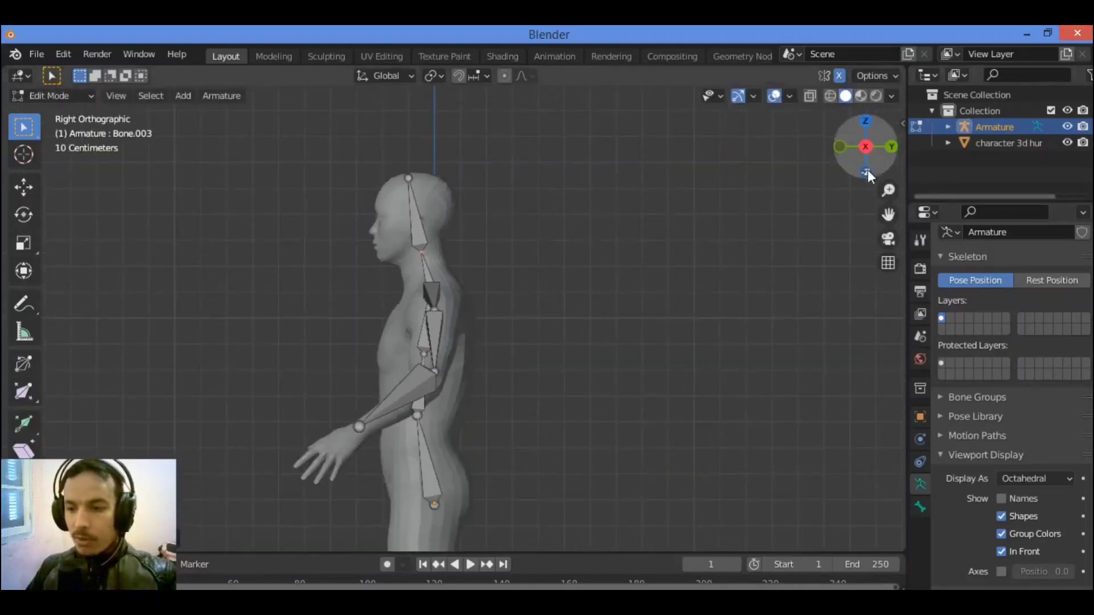
pyautogui.moveTo(867, 170); pyautogui.dragTo(1030, 160)
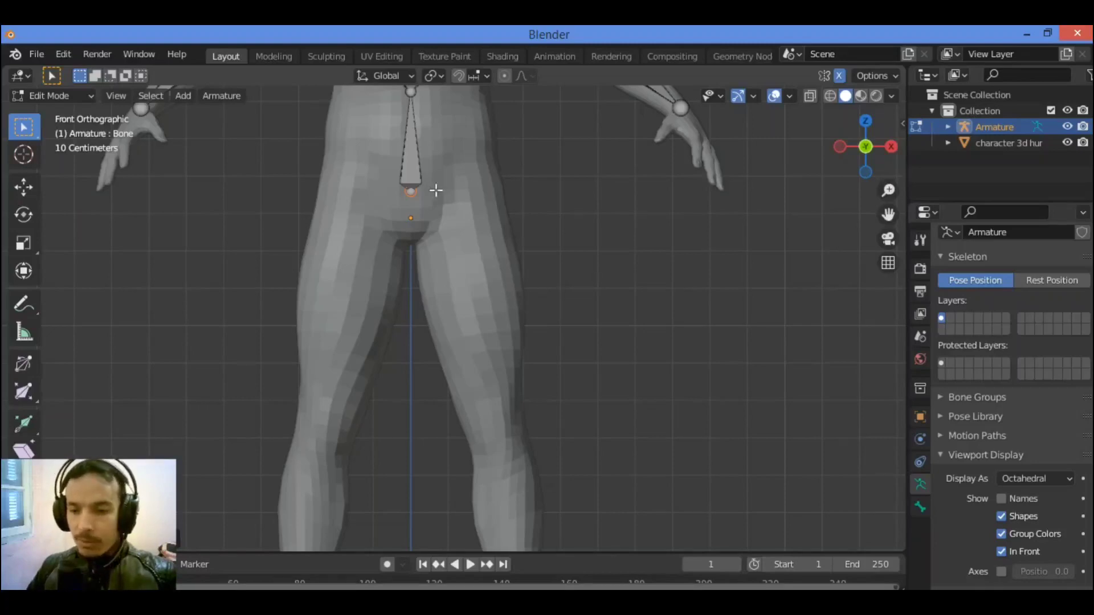
pyautogui.press('e')
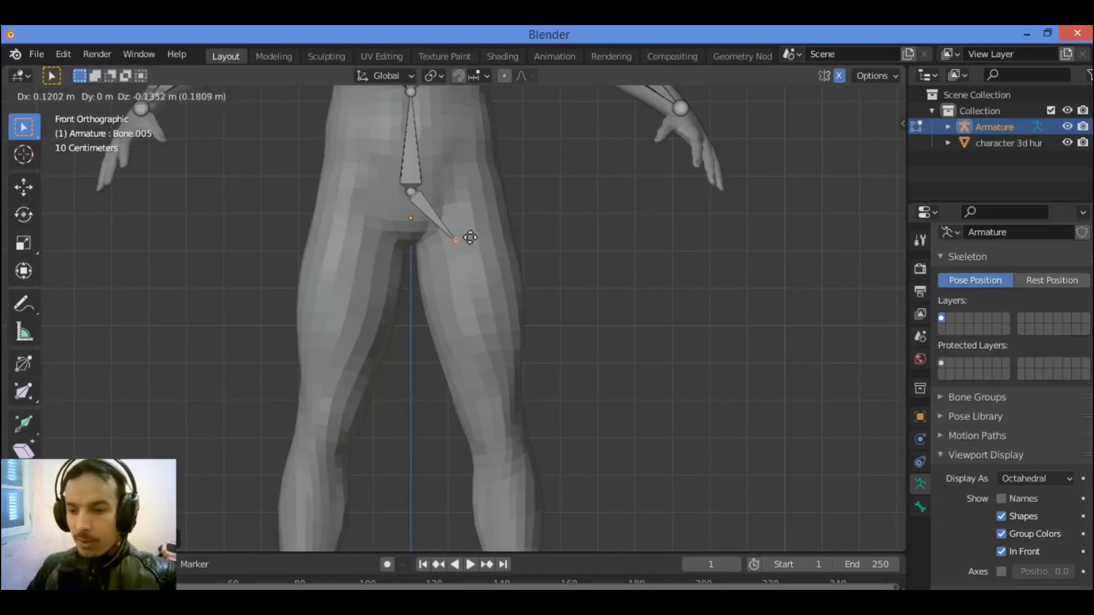
pyautogui.click(472, 218)
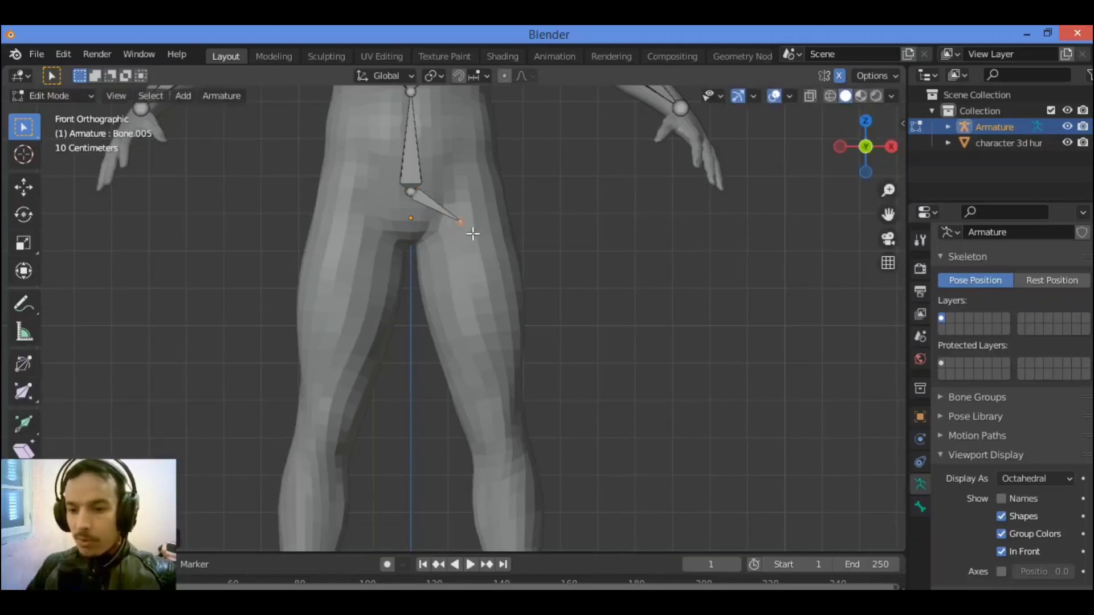
pyautogui.press('e')
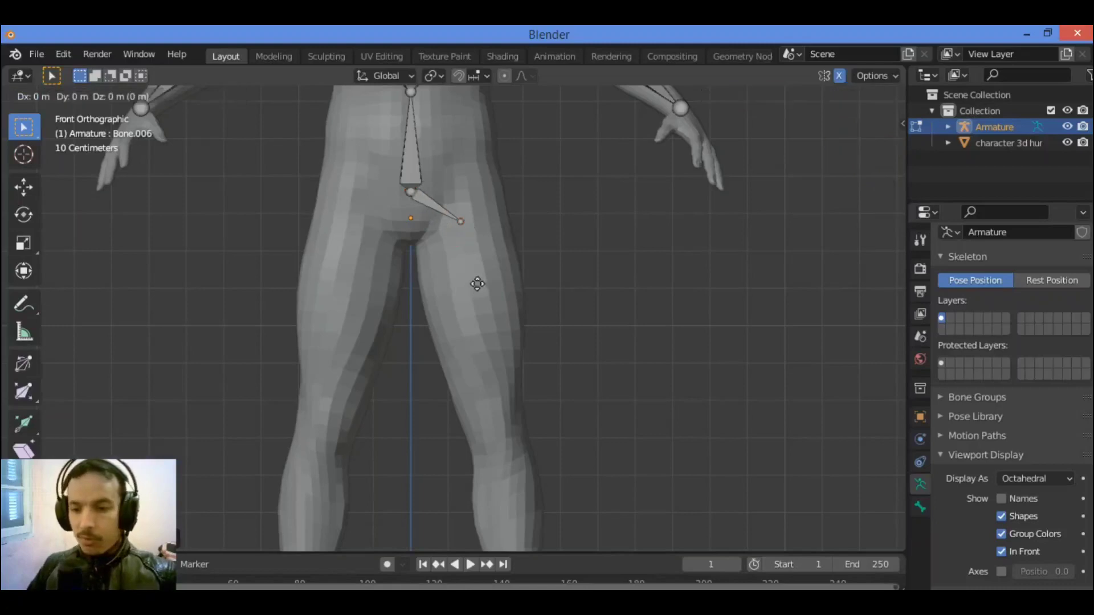
pyautogui.click(479, 309)
pyautogui.hotkey('ctrl', 'z')
pyautogui.hotkey('ctrl', 'z')
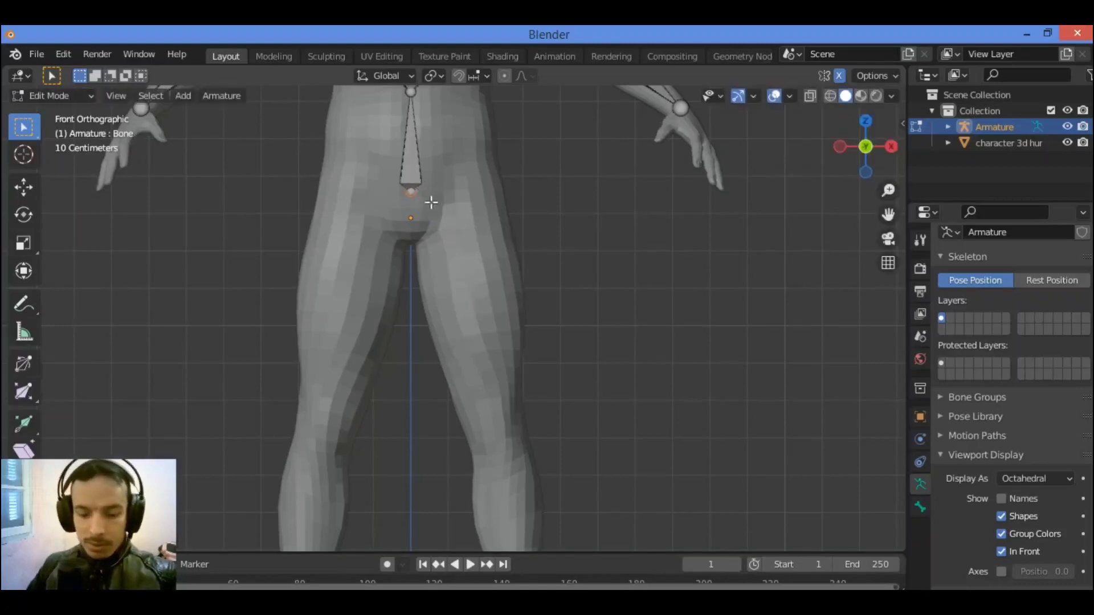
pyautogui.press('e')
pyautogui.click(481, 232)
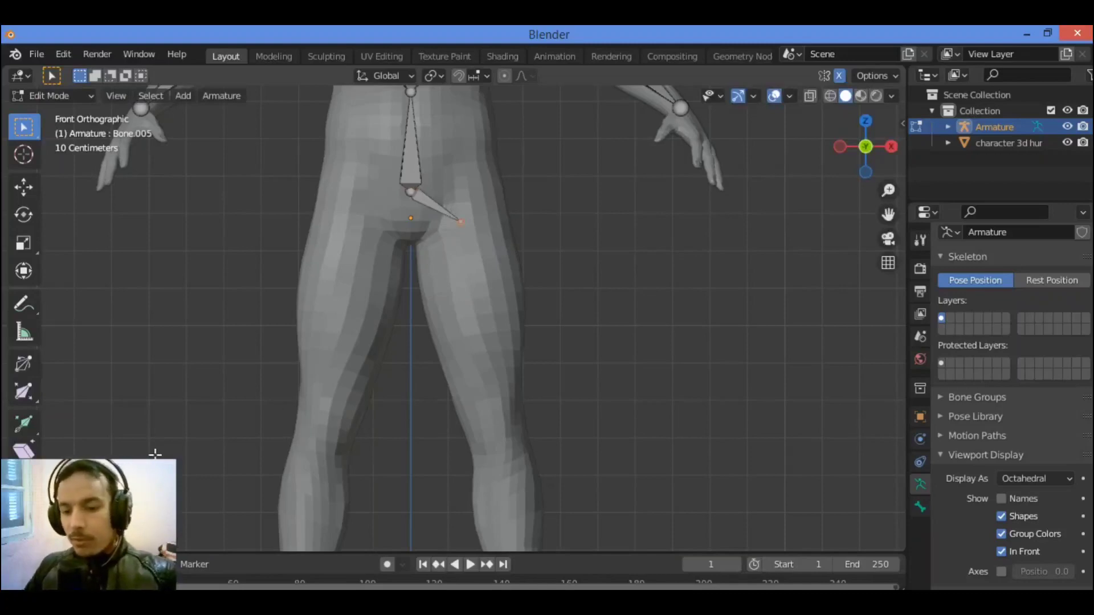
pyautogui.hotkey('ctrl', 'z')
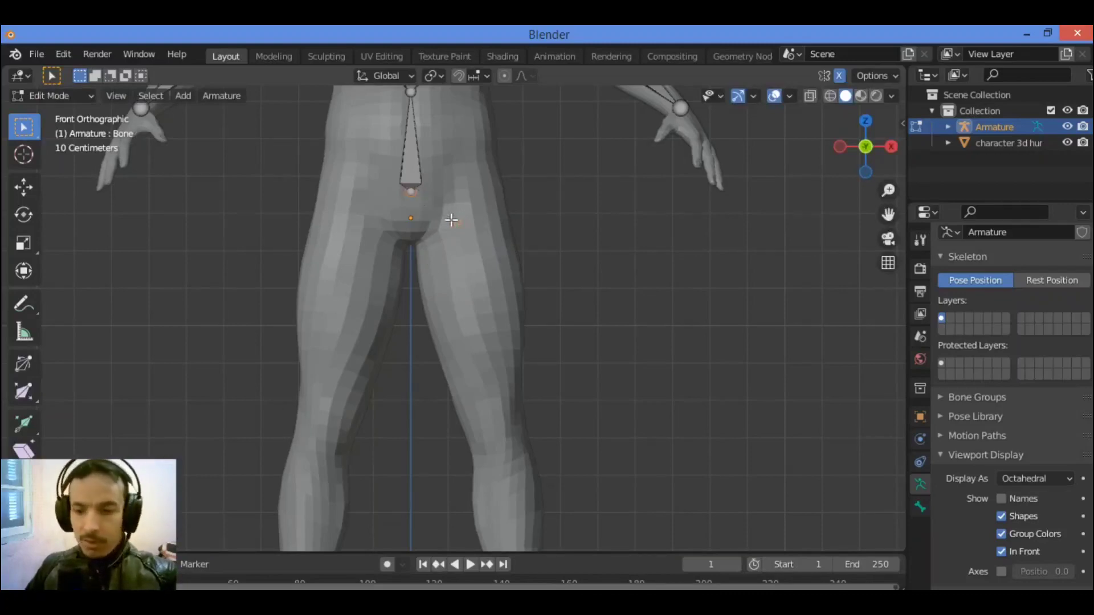
# Extrude mirrored hip bones from the base of the spine, about 0.14 m outward and 0.12 m down, with the Forked option enabled.
pyautogui.press('e')
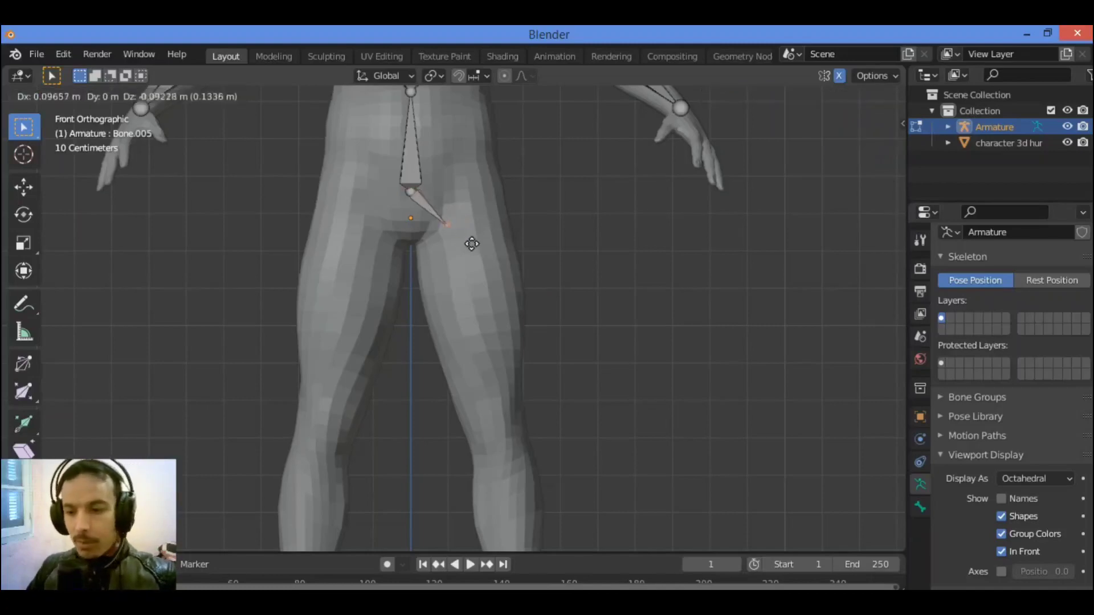
pyautogui.click(477, 245)
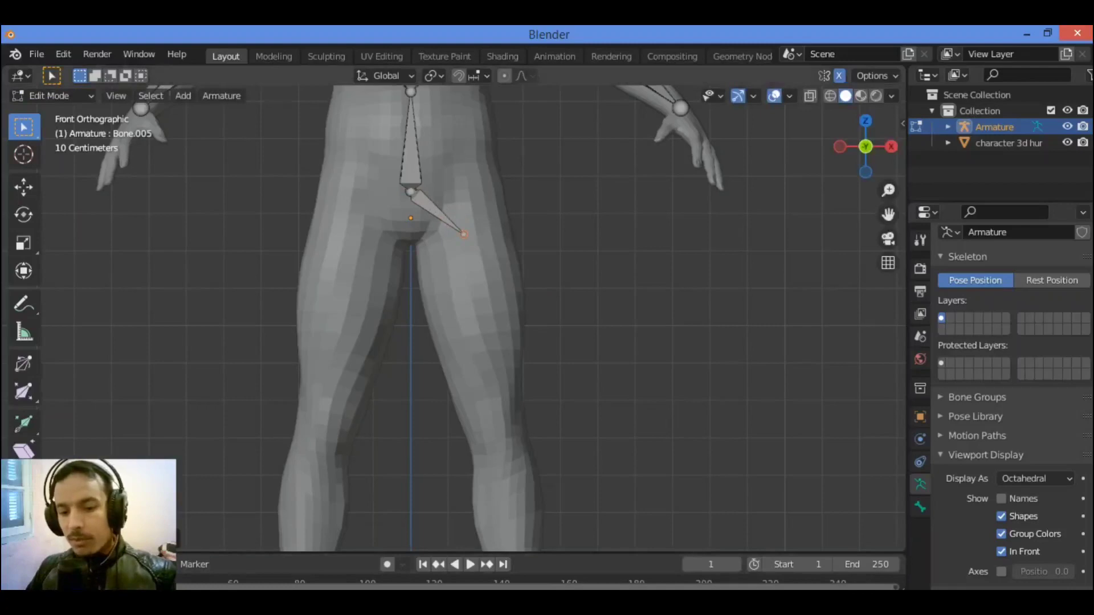
pyautogui.click(94, 539)
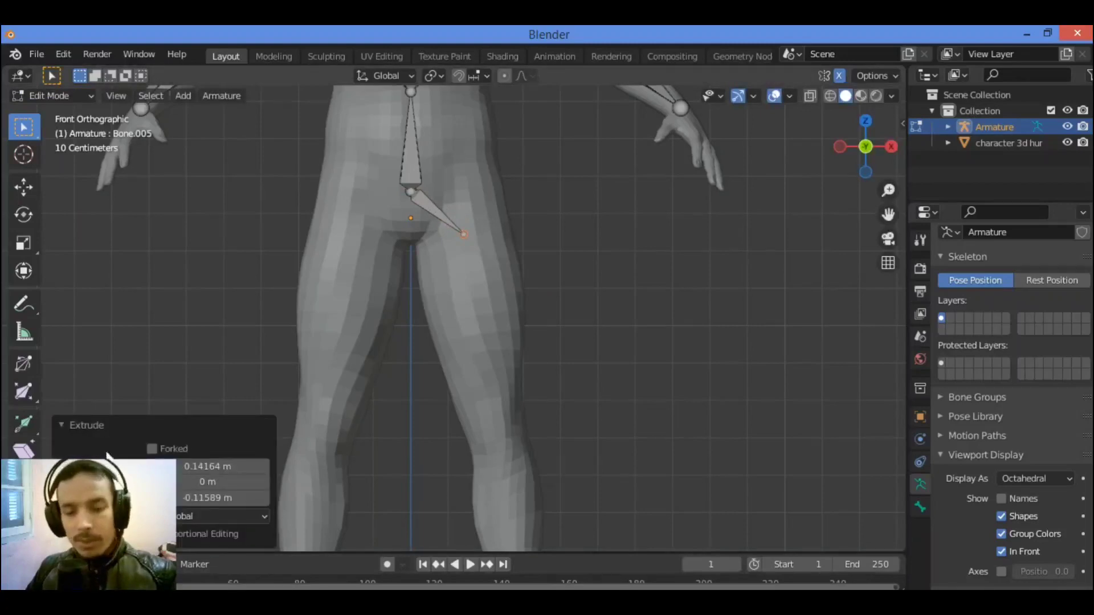
pyautogui.click(152, 448)
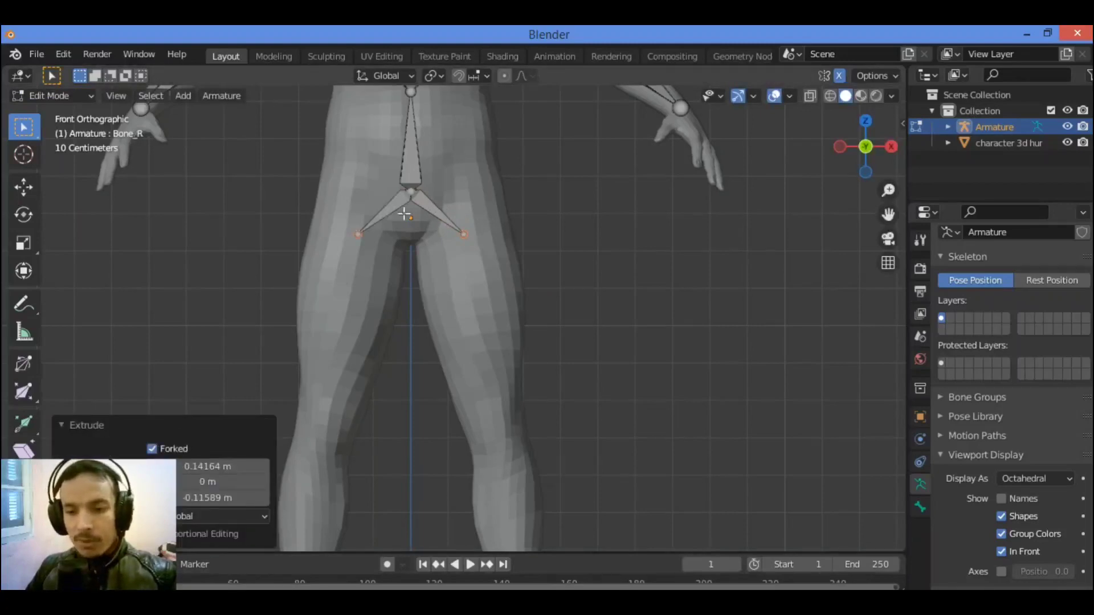
pyautogui.click(69, 425)
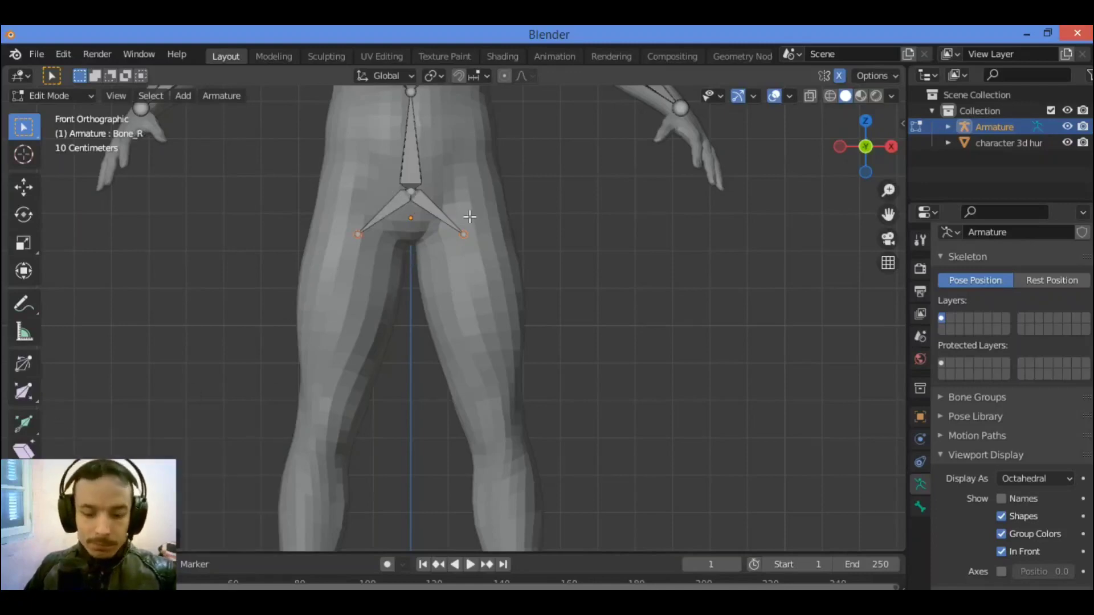
# Extrude mirrored thigh bones about 0.51 m down to the knees and shin bones about 0.57 m down to the ankles.
pyautogui.press('e')
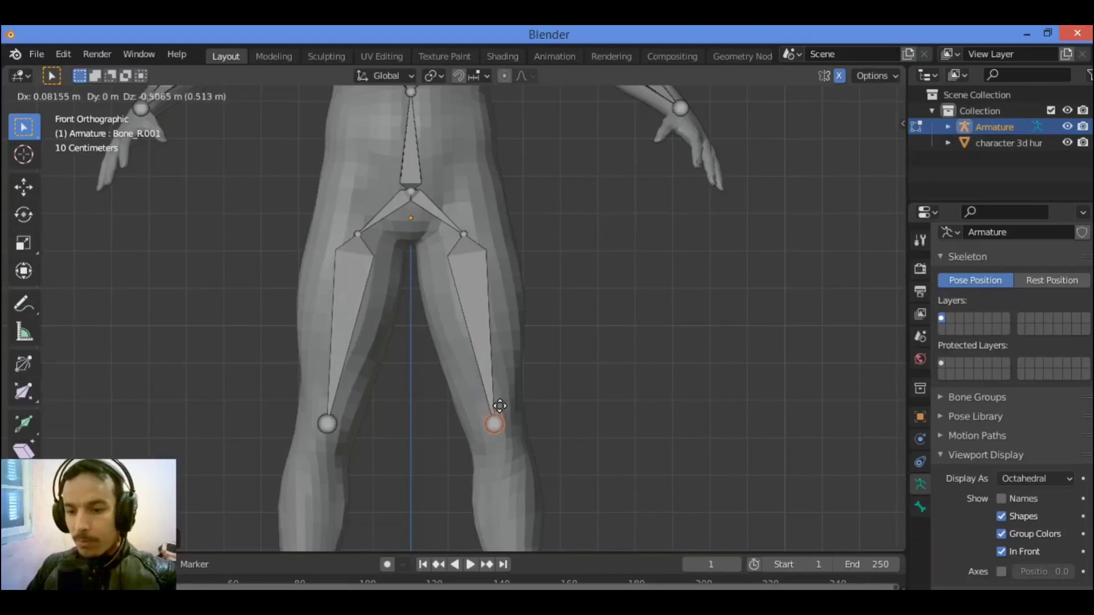
pyautogui.click(497, 409)
pyautogui.moveTo(887, 214); pyautogui.dragTo(880, 0)
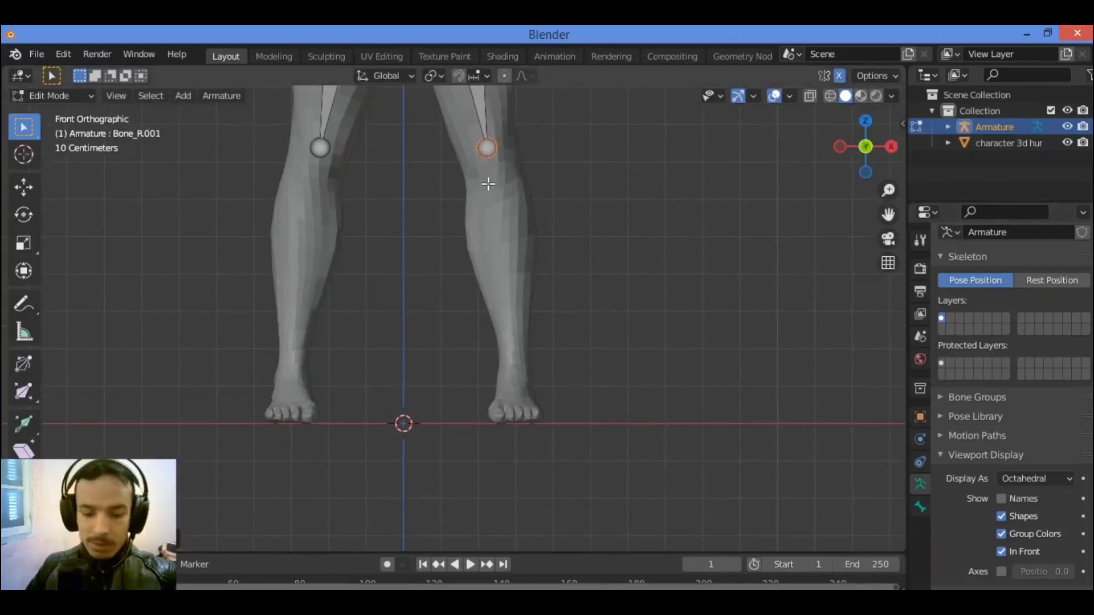
pyautogui.hotkey('shift', 'e')
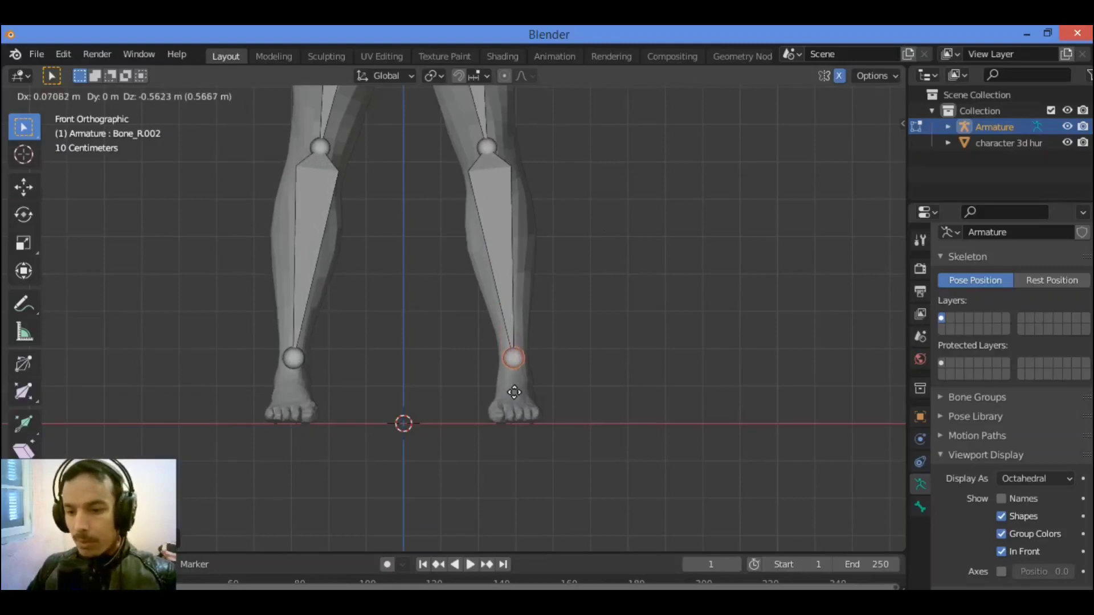
pyautogui.click(515, 371)
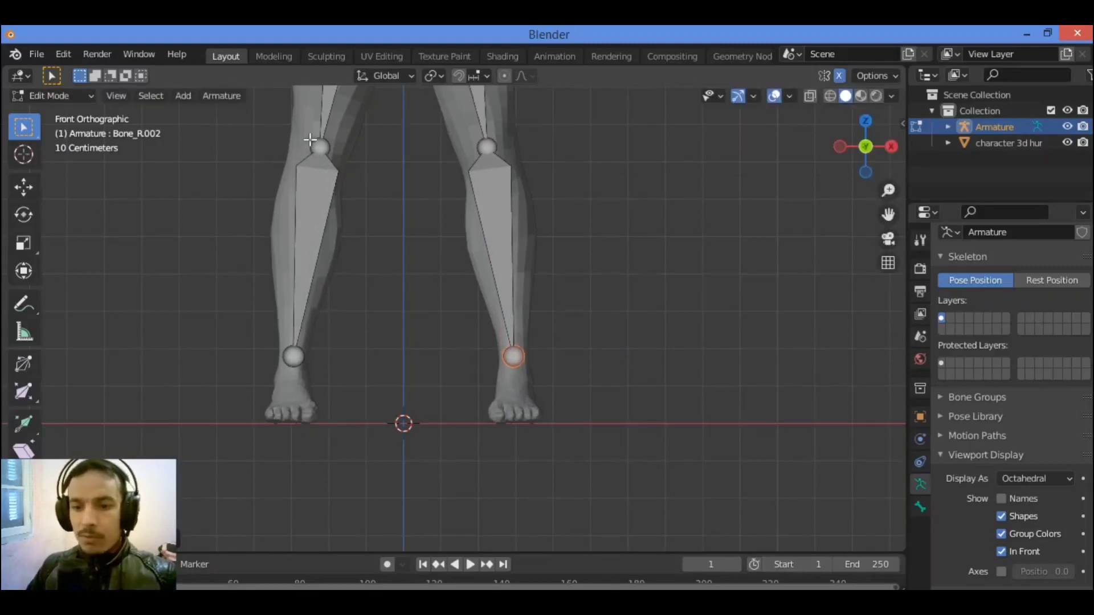
pyautogui.moveTo(888, 215); pyautogui.dragTo(898, 390)
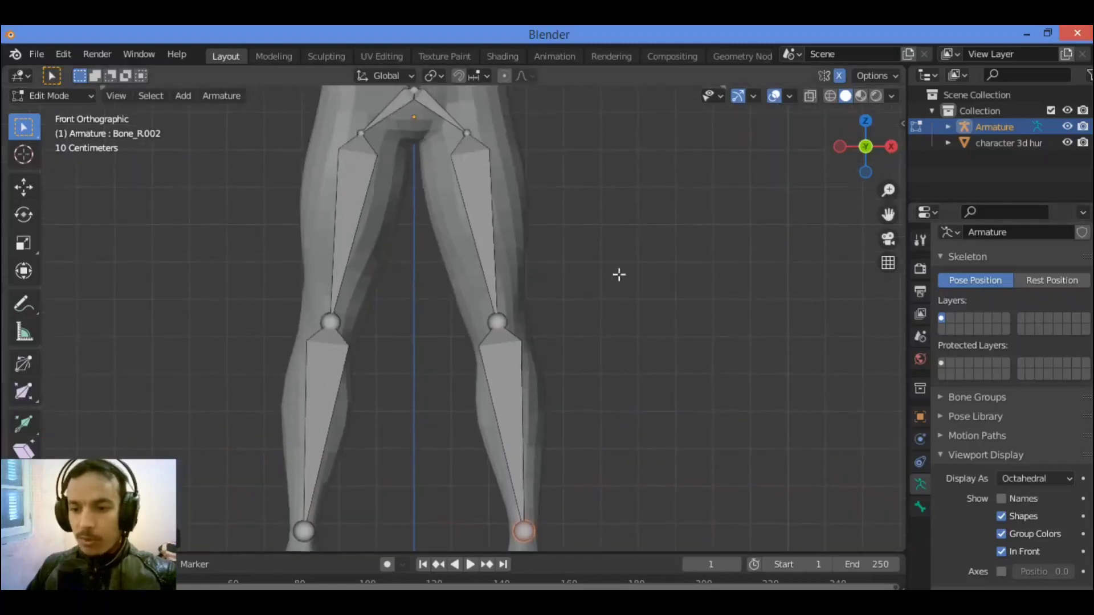